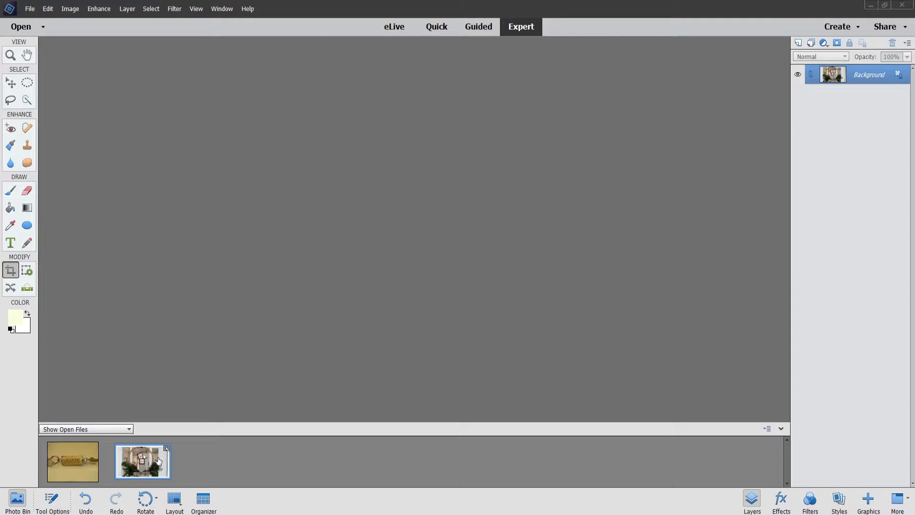
# Step: Look over the wreath photo's options and the Open dialog, closing both without changes
pyautogui.rightClick(158, 460)
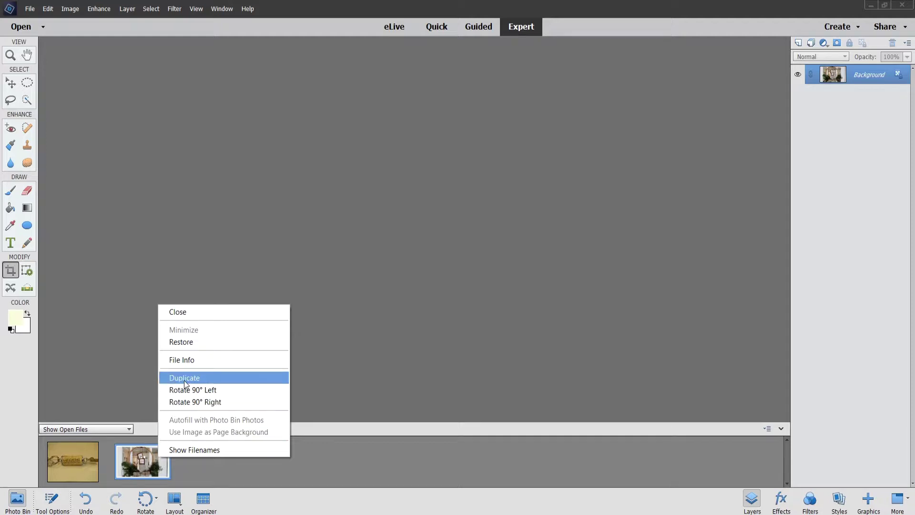
pyautogui.click(353, 393)
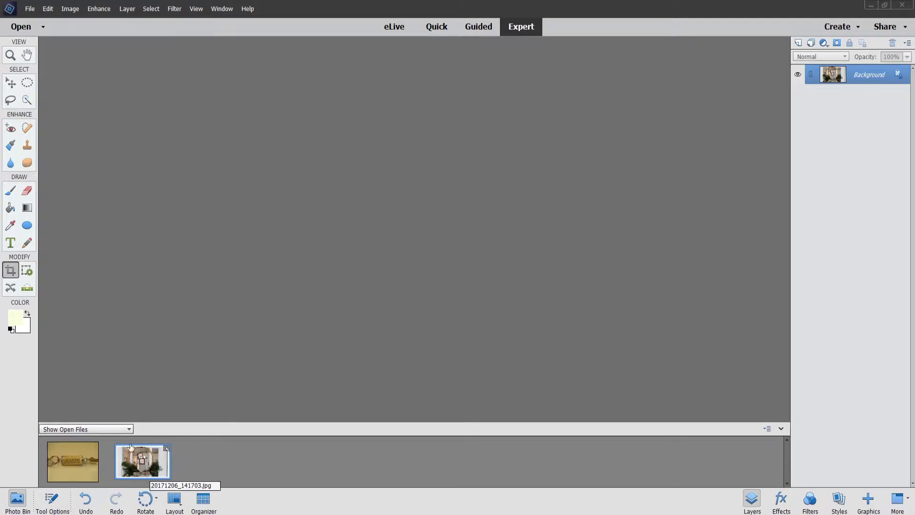
pyautogui.moveTo(146, 482); pyautogui.dragTo(223, 450)
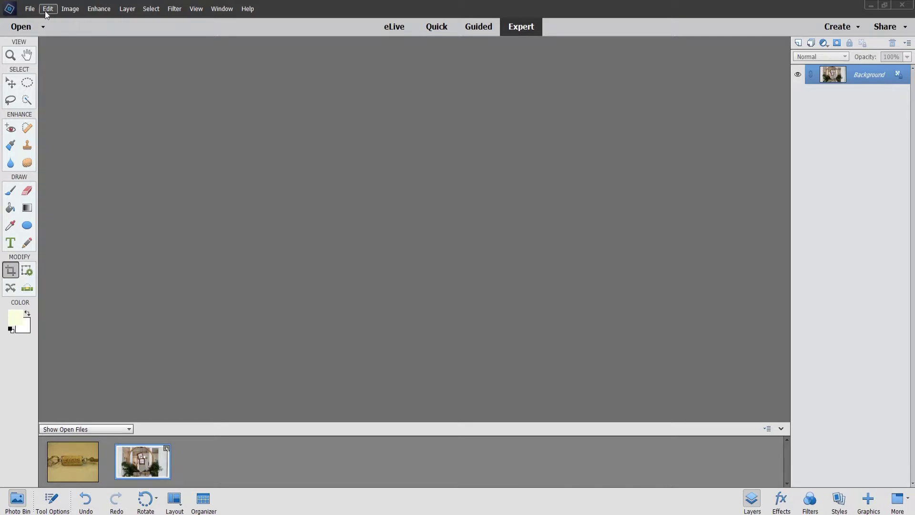
pyautogui.click(30, 11)
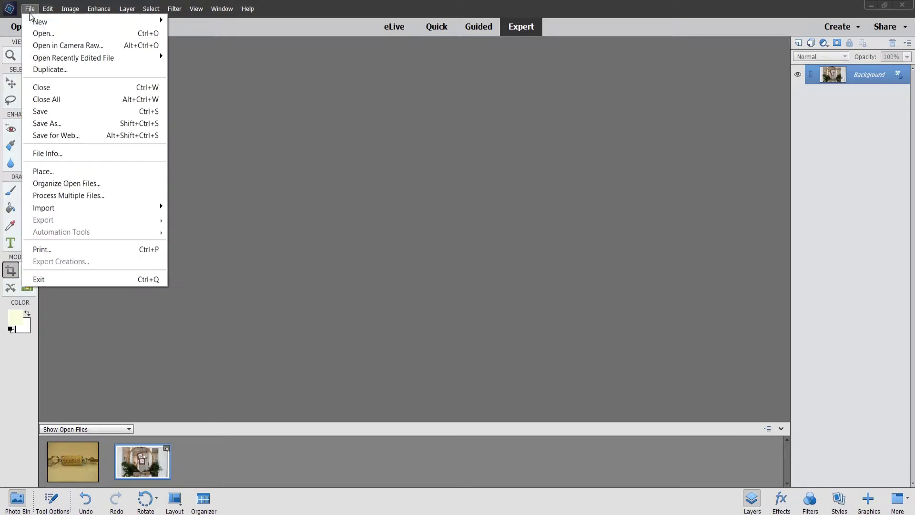
pyautogui.click(45, 34)
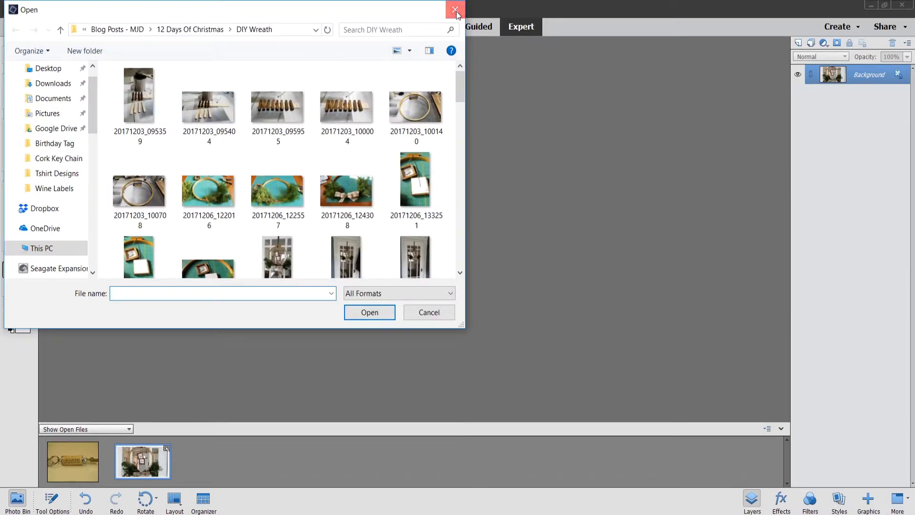
pyautogui.click(455, 11)
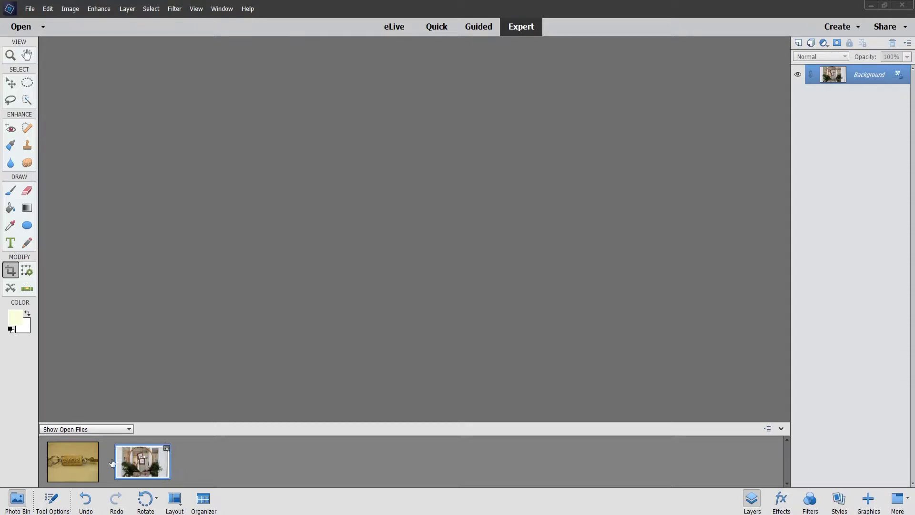
# Step: Duplicate the wreath photo and minimize the original wreath window
pyautogui.rightClick(153, 463)
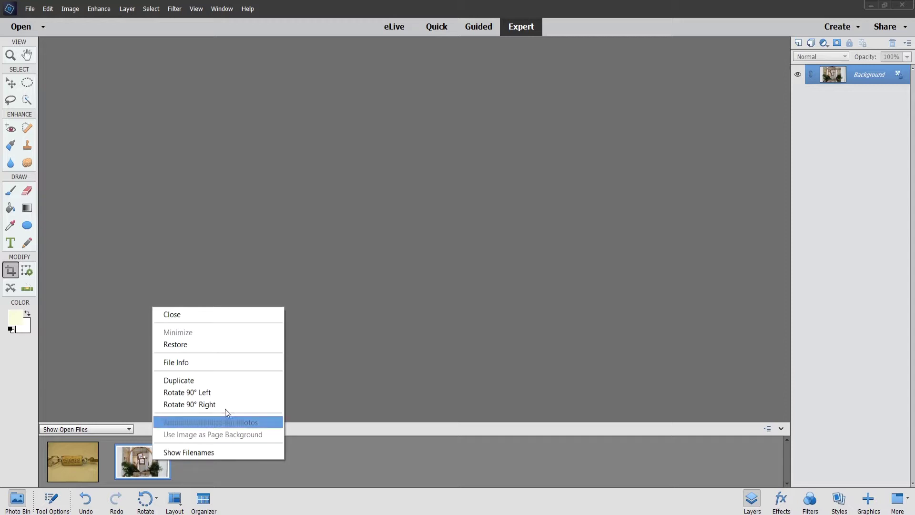
pyautogui.click(178, 379)
pyautogui.click(537, 175)
pyautogui.click(498, 53)
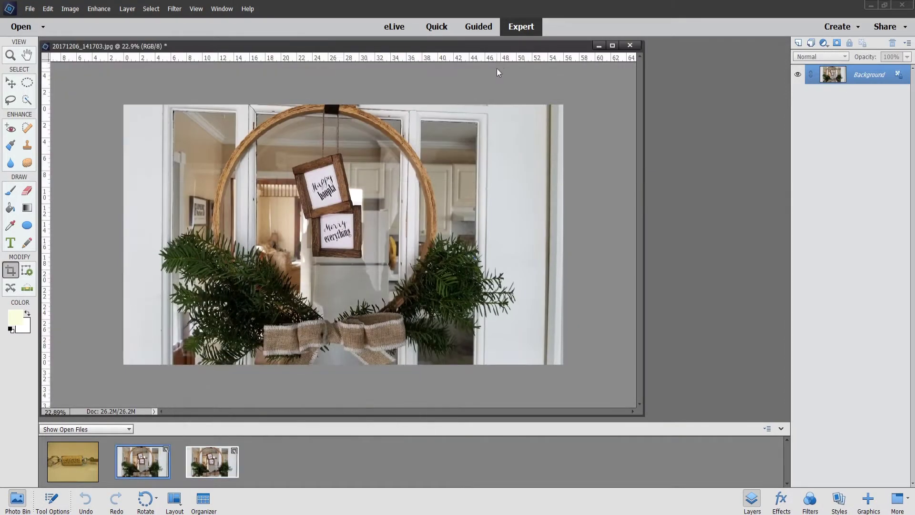
pyautogui.click(599, 45)
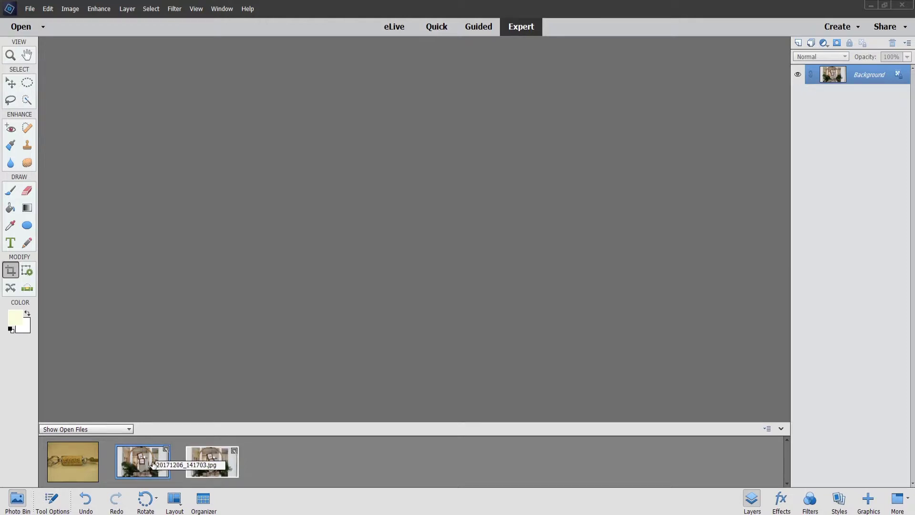
# Step: Duplicate the cork keychain photo DSCN3978.JPG and minimize both keychain windows
pyautogui.rightClick(76, 458)
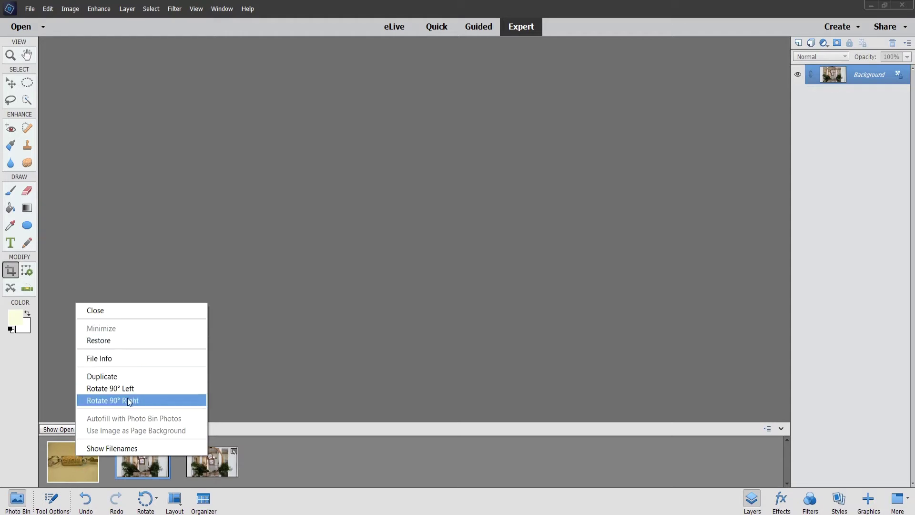
pyautogui.click(122, 376)
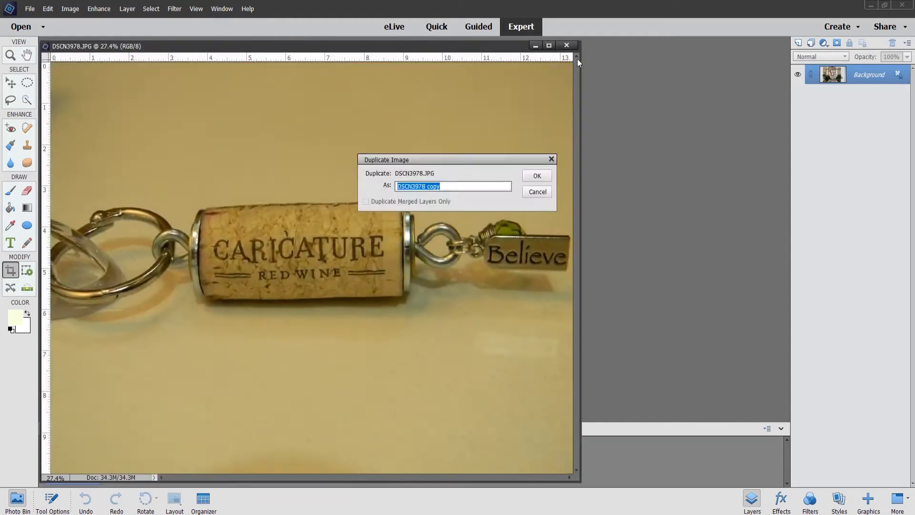
pyautogui.click(537, 175)
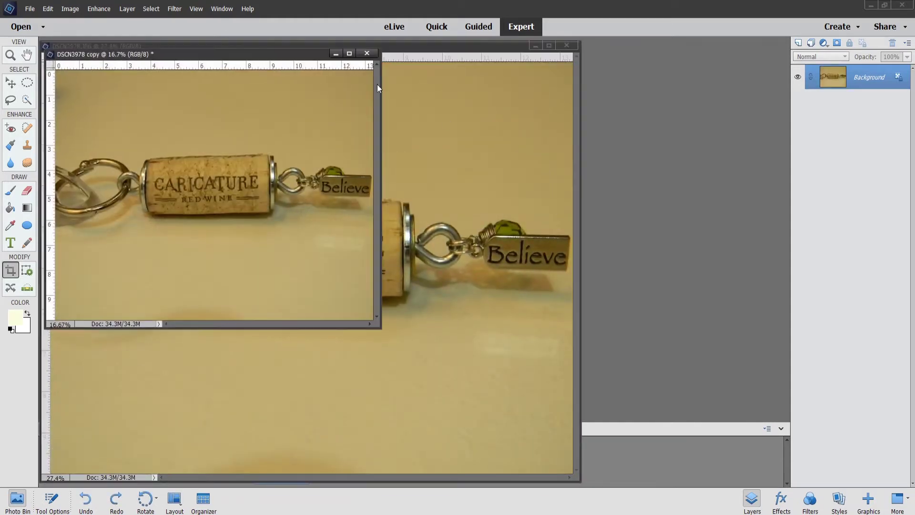
pyautogui.click(336, 53)
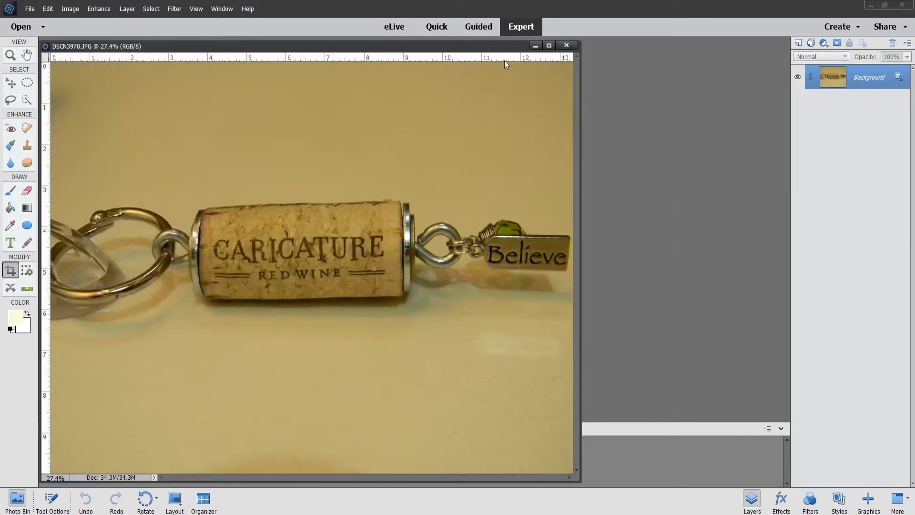
pyautogui.click(535, 46)
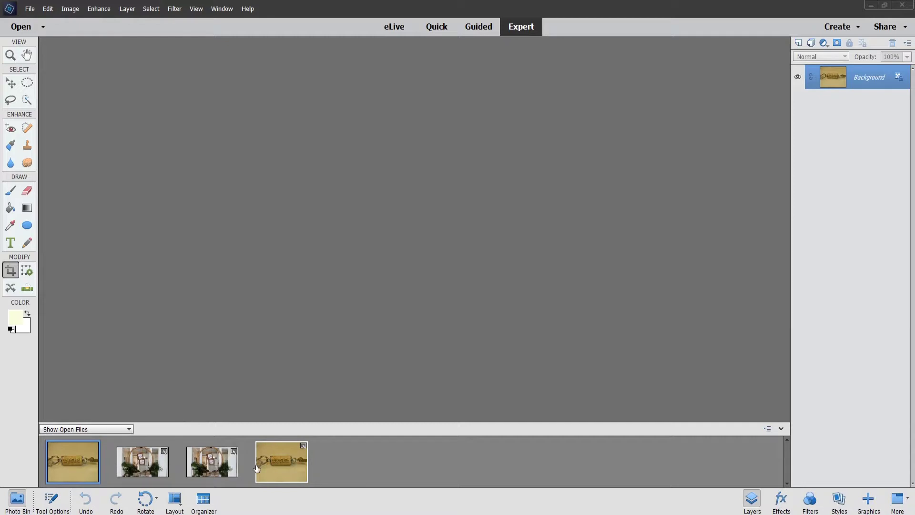
# Step: Open the wreath copy, then move and enlarge its window to show the whole photo
pyautogui.moveTo(257, 467); pyautogui.dragTo(328, 453)
pyautogui.click(228, 470)
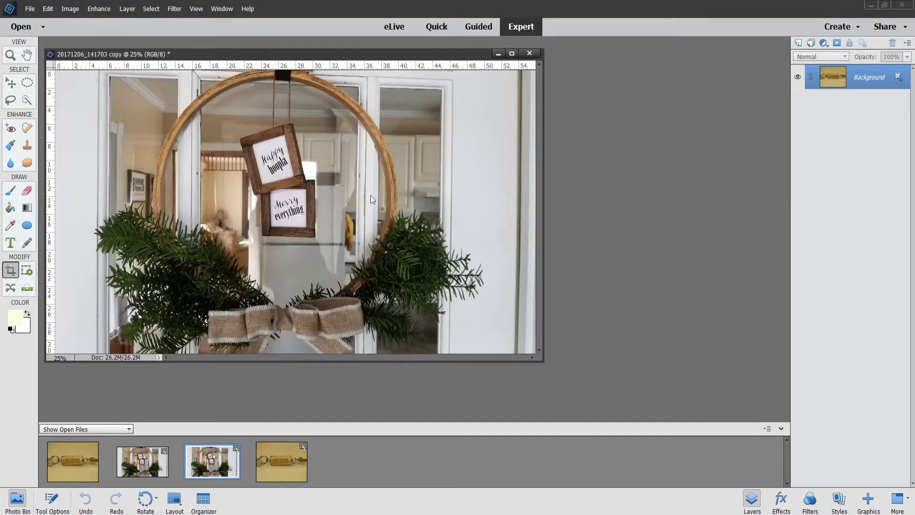
pyautogui.moveTo(359, 58); pyautogui.dragTo(464, 75)
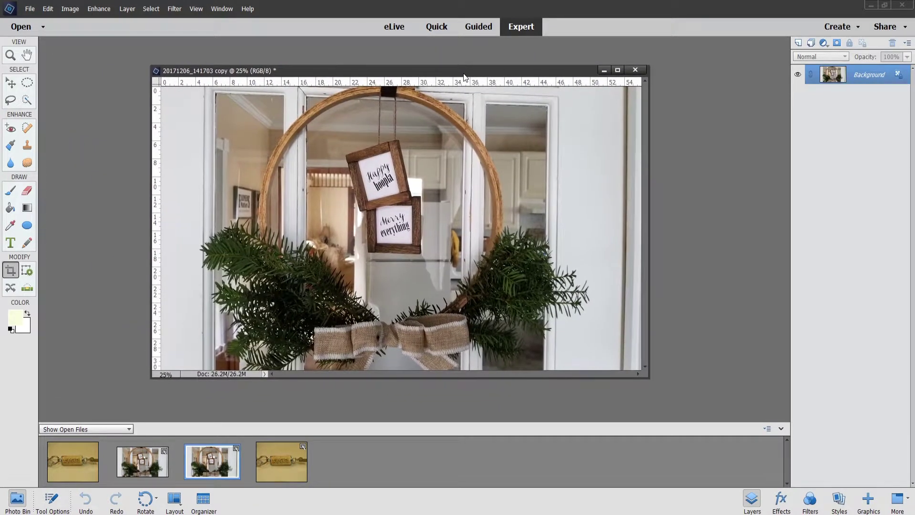
pyautogui.moveTo(646, 206); pyautogui.dragTo(706, 210)
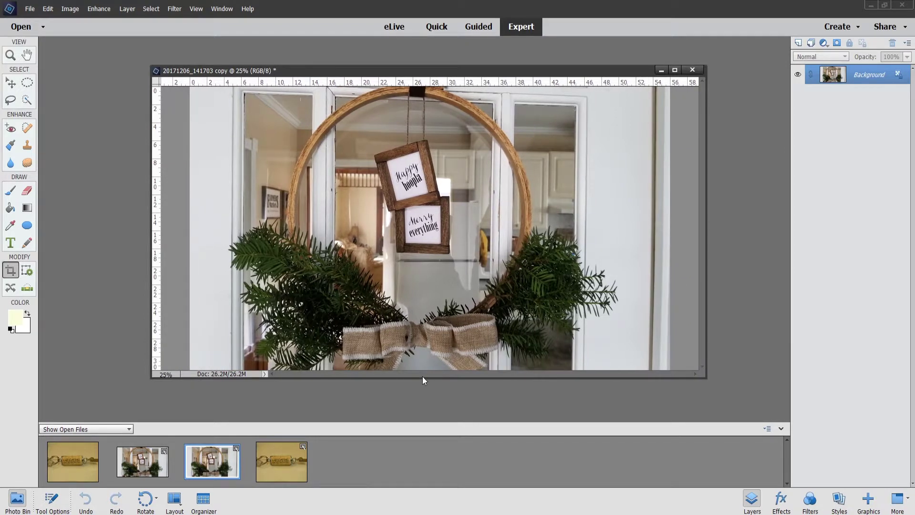
pyautogui.moveTo(416, 377); pyautogui.dragTo(416, 410)
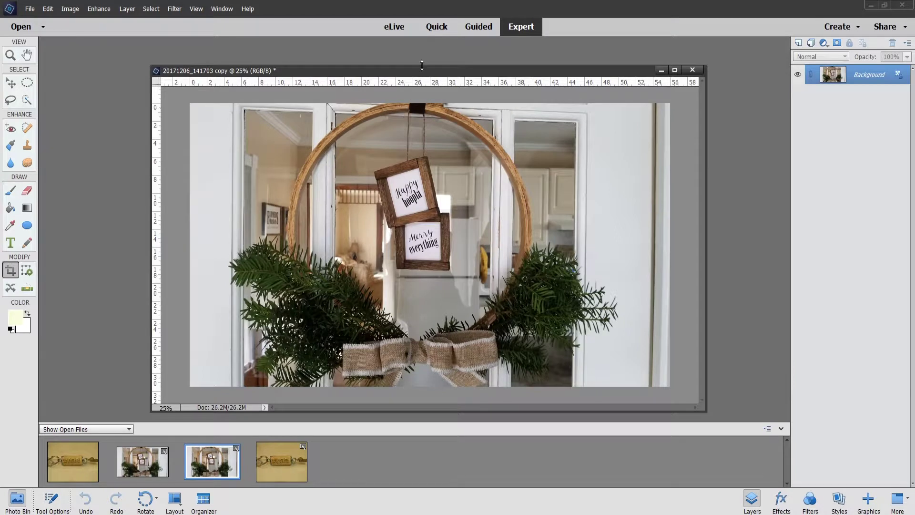
pyautogui.moveTo(422, 65); pyautogui.dragTo(423, 56)
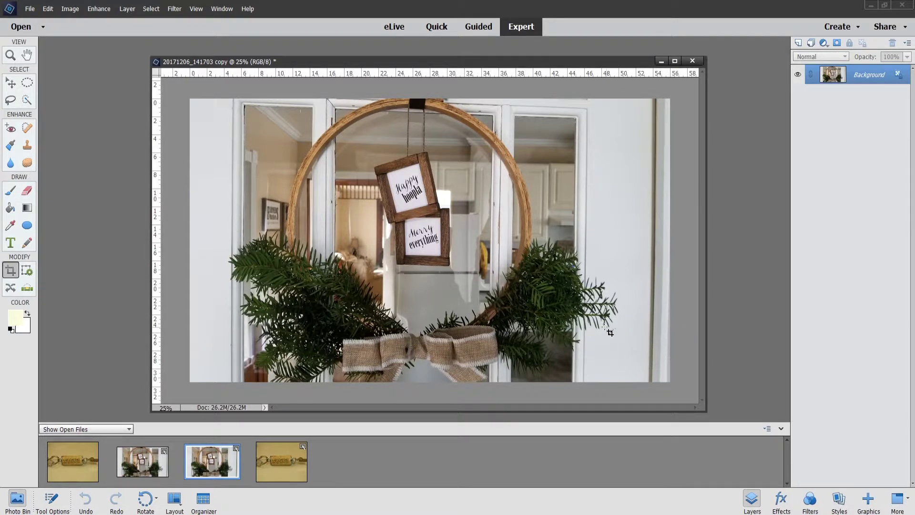
# Step: Crop the wreath copy twice with the Crop tool, trimming its left and right edges
pyautogui.click(12, 270)
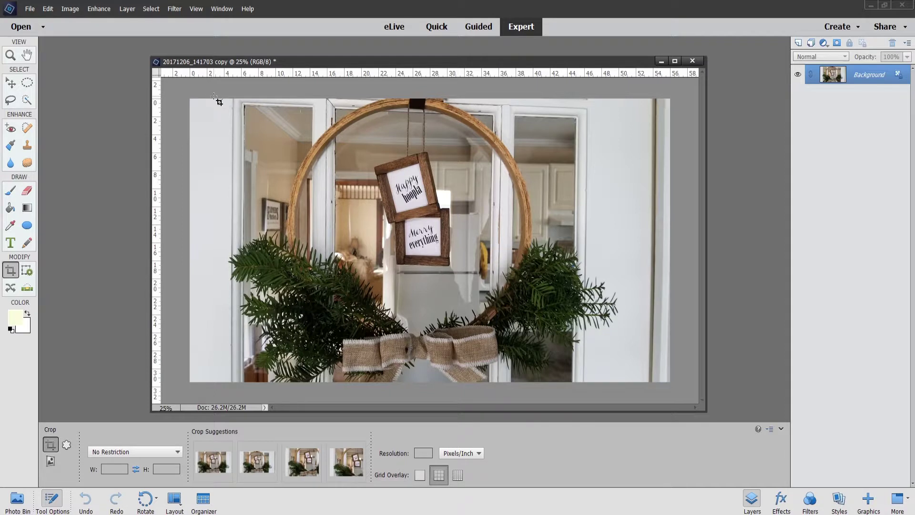
pyautogui.moveTo(214, 99); pyautogui.dragTo(639, 406)
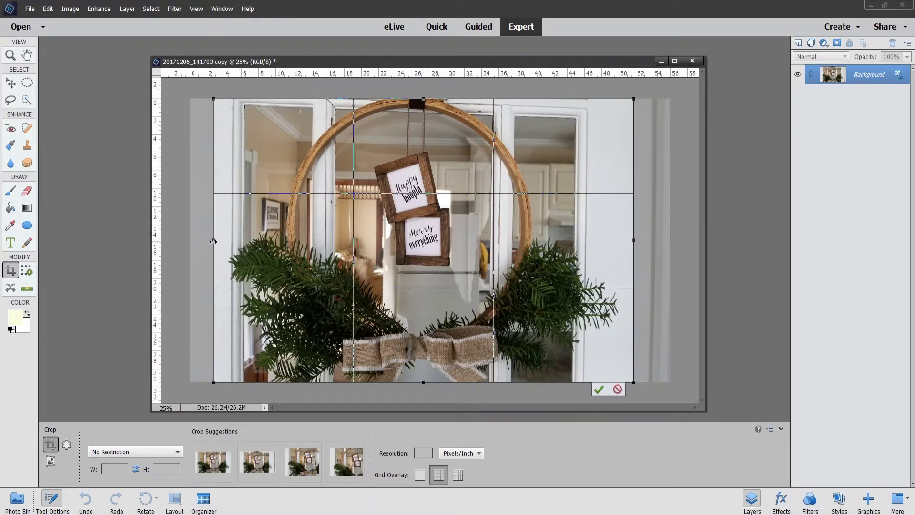
pyautogui.moveTo(213, 241)
pyautogui.mouseDown()
pyautogui.moveTo(200, 241)
pyautogui.moveTo(211, 242)
pyautogui.moveTo(205, 249)
pyautogui.mouseUp()
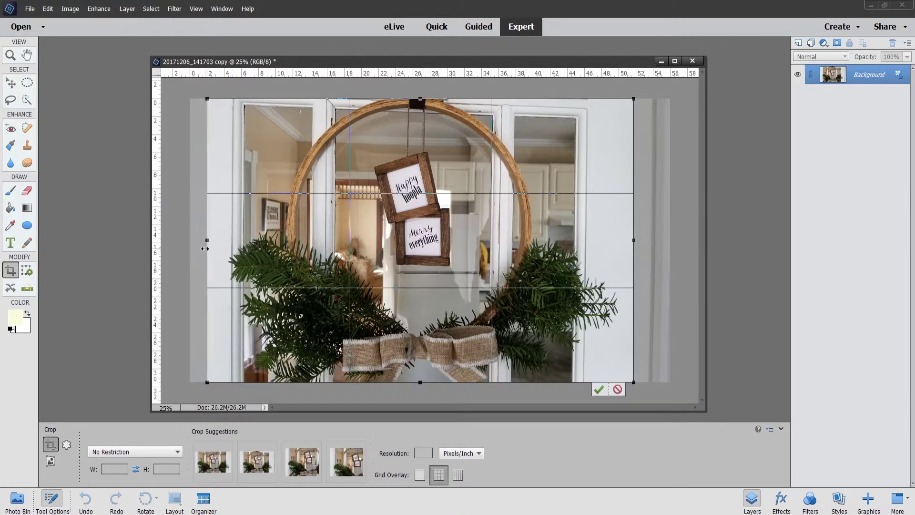
pyautogui.click(599, 390)
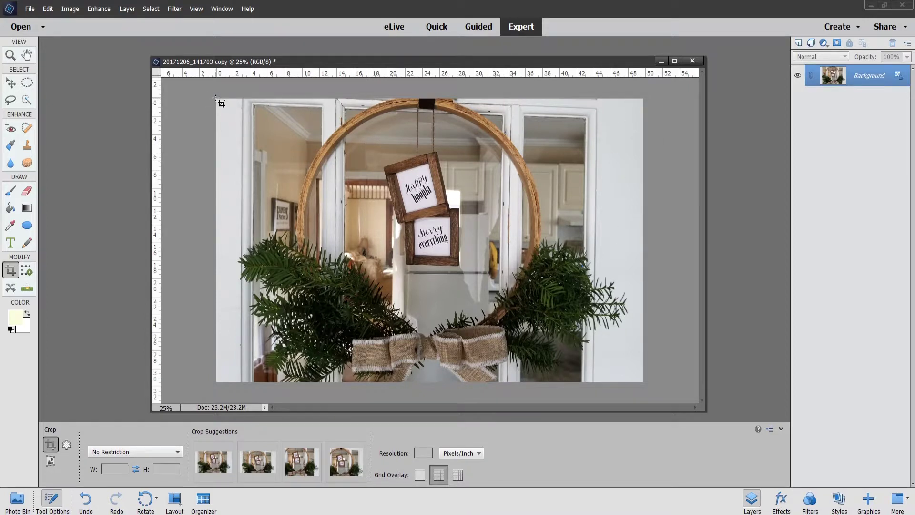
pyautogui.moveTo(217, 99); pyautogui.dragTo(631, 437)
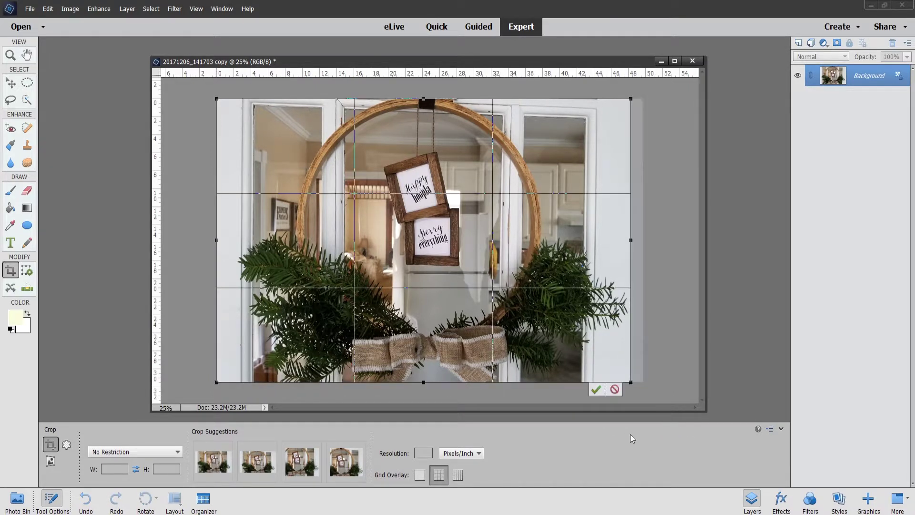
pyautogui.click(596, 390)
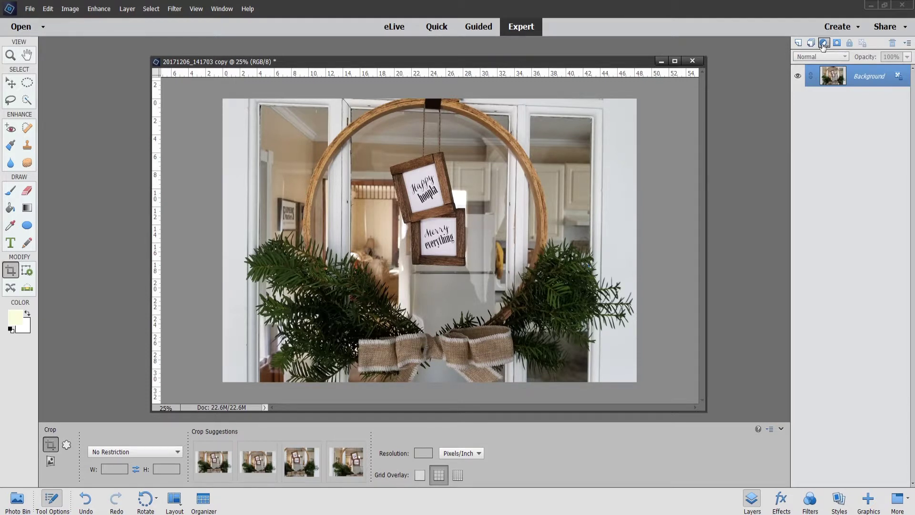
# Step: Add a Levels adjustment layer to the wreath copy with white input at 221
pyautogui.click(824, 43)
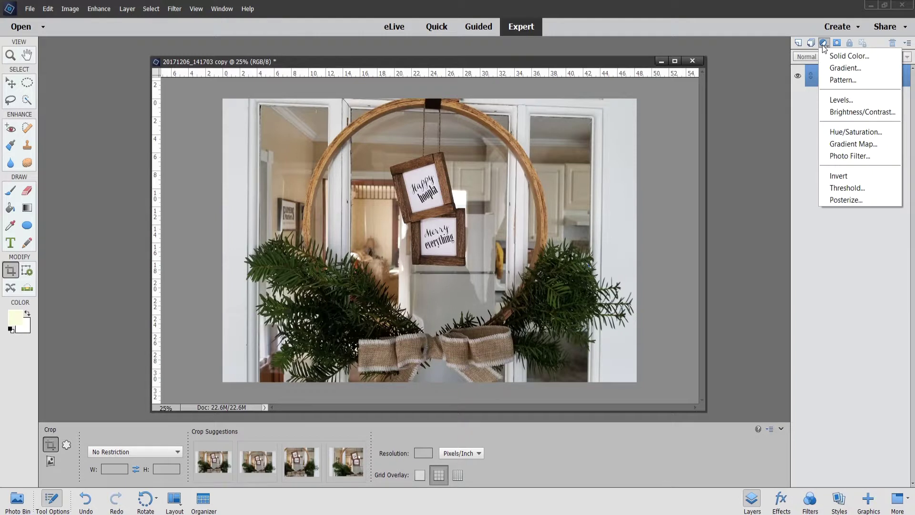
pyautogui.click(845, 102)
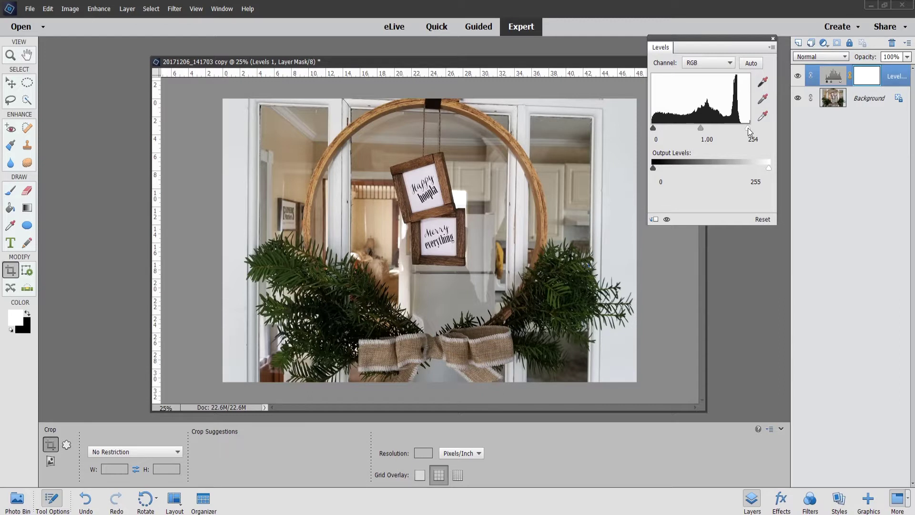
pyautogui.moveTo(748, 128); pyautogui.dragTo(707, 125)
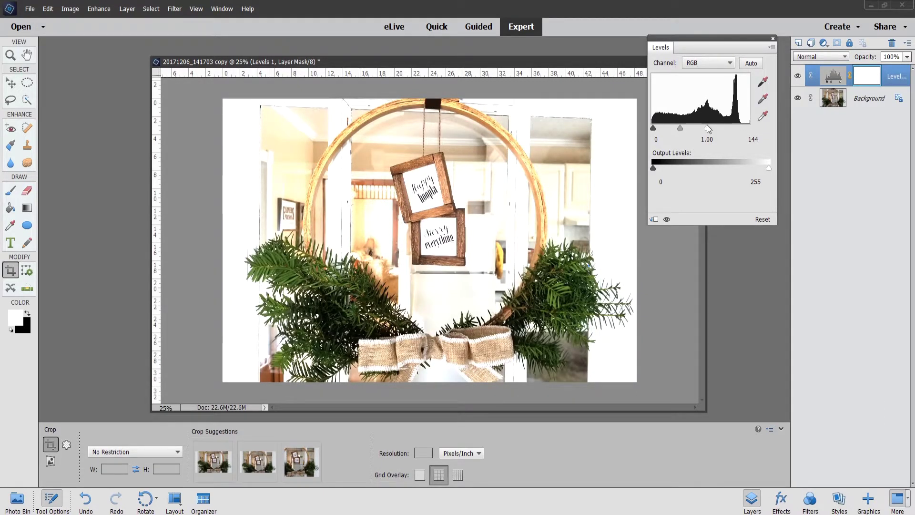
pyautogui.moveTo(708, 127); pyautogui.dragTo(739, 128)
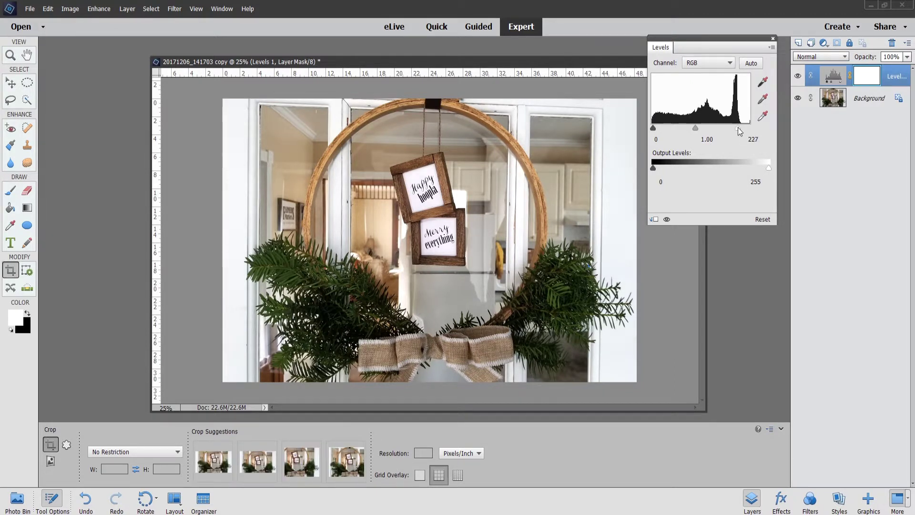
pyautogui.moveTo(737, 128); pyautogui.dragTo(735, 128)
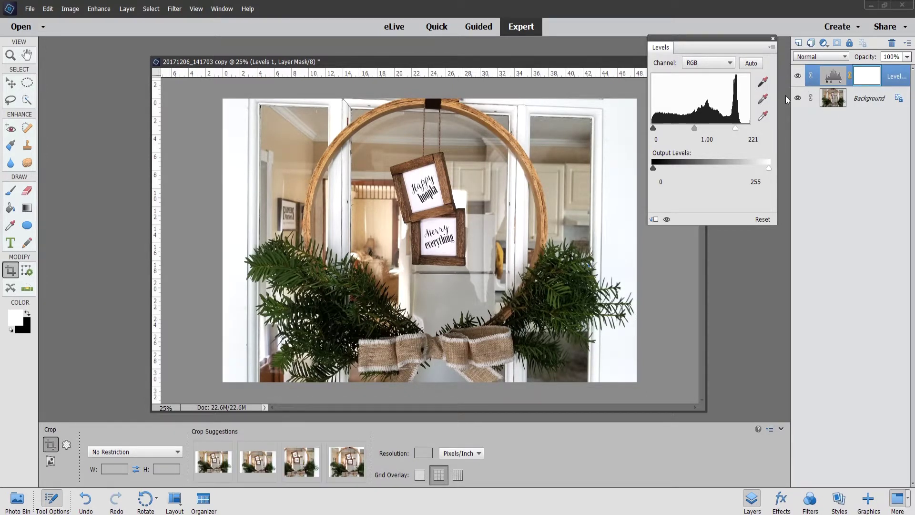
pyautogui.click(773, 38)
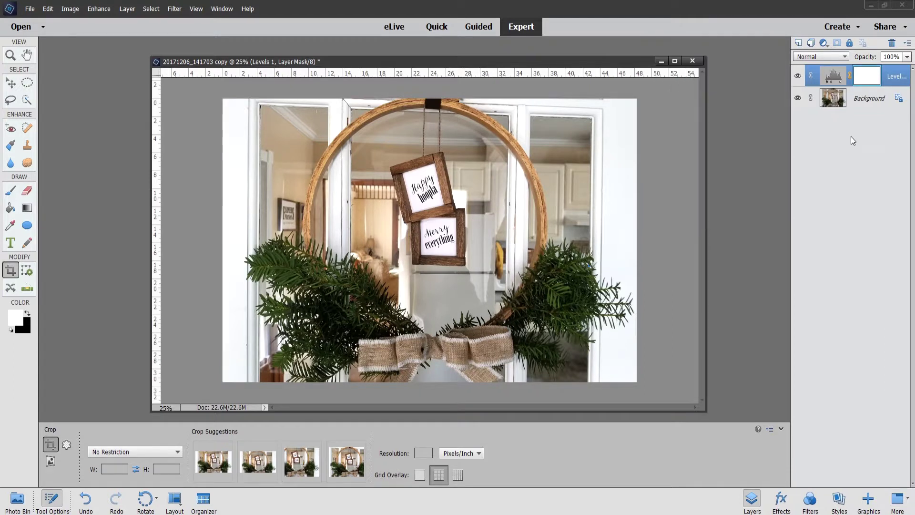
# Step: Dismiss the Levels layer options unchanged and cancel a started crop
pyautogui.rightClick(819, 79)
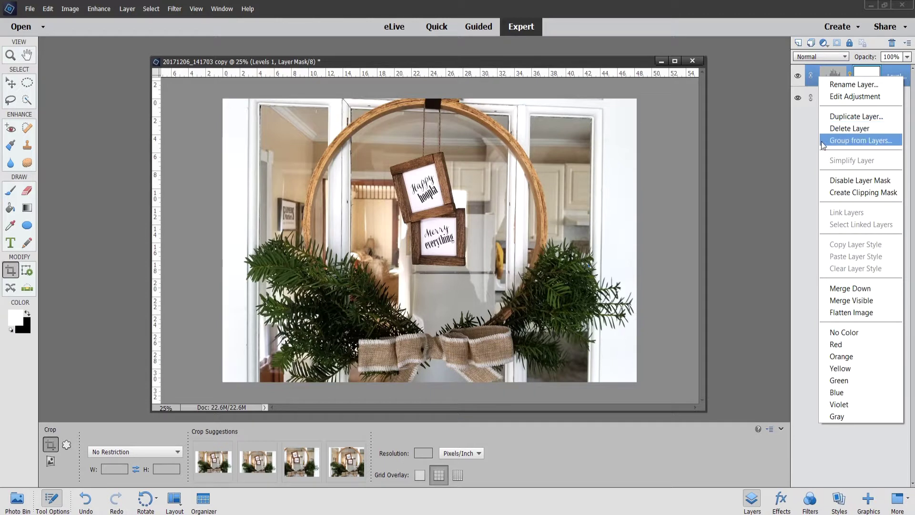
pyautogui.click(806, 121)
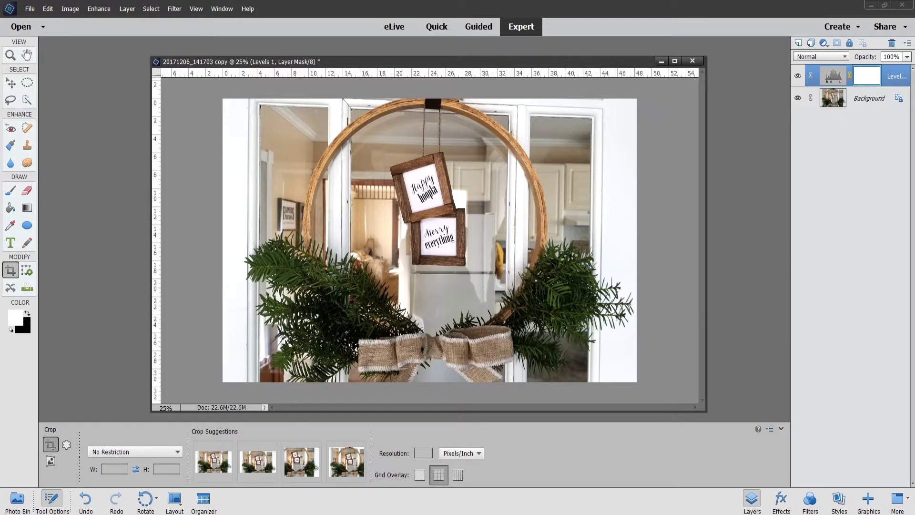
pyautogui.click(328, 342)
pyautogui.press('Escape')
# Step: Bring the original wreath photo in from the Photo Bin, keep it open, and minimize both wreath windows
pyautogui.click(17, 500)
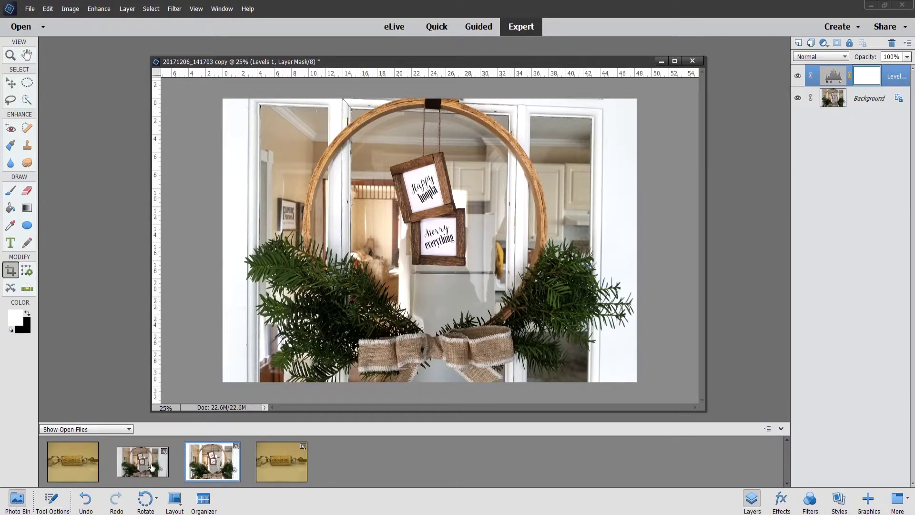
pyautogui.moveTo(149, 478); pyautogui.dragTo(217, 272)
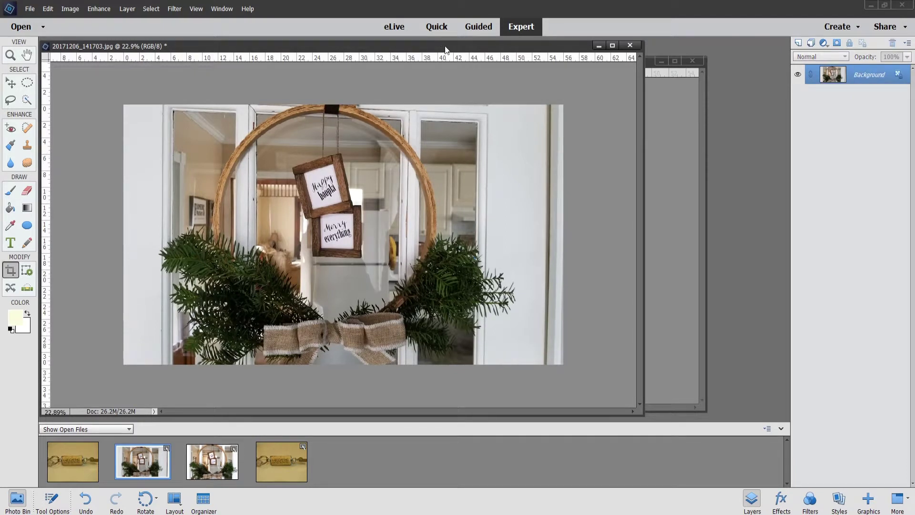
pyautogui.moveTo(445, 49); pyautogui.dragTo(535, 258)
pyautogui.click(718, 253)
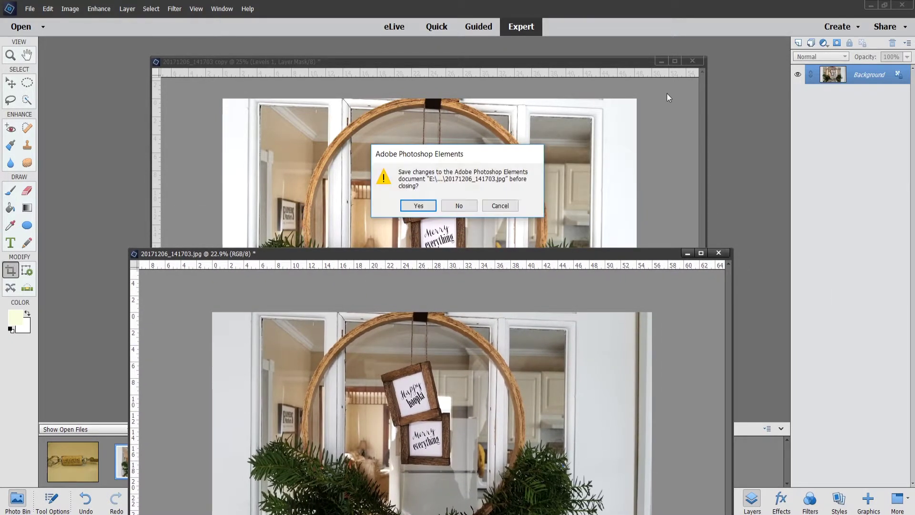
pyautogui.click(516, 206)
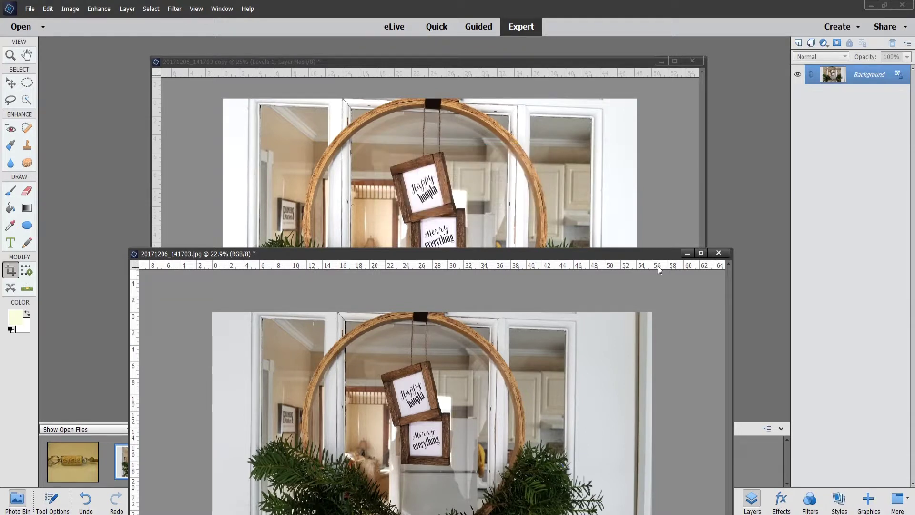
pyautogui.click(686, 253)
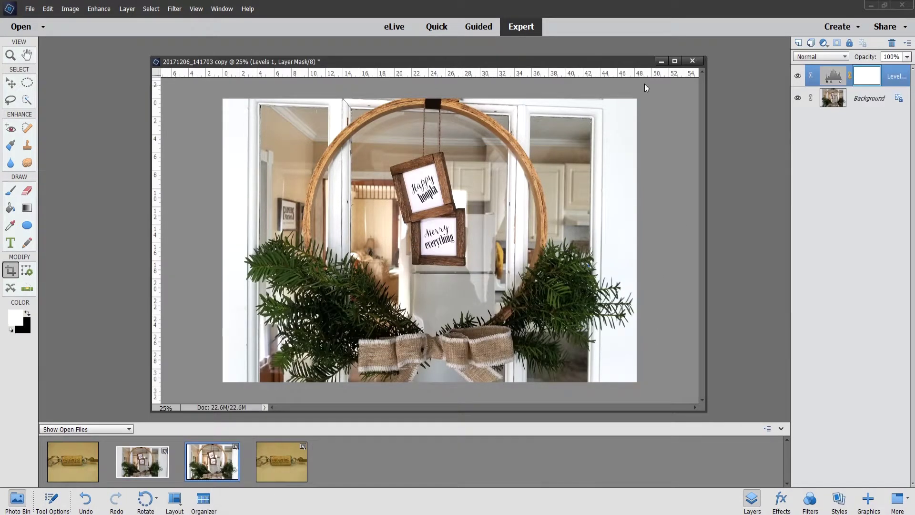
pyautogui.click(660, 61)
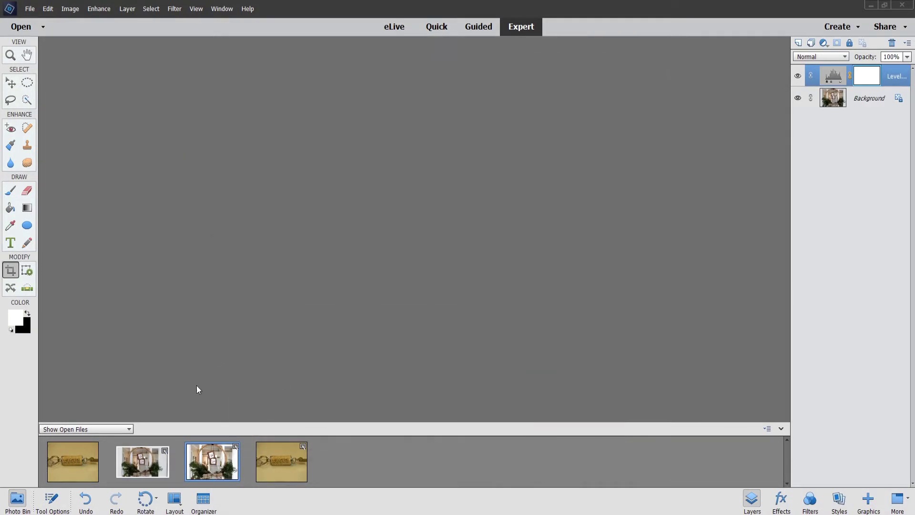
# Step: Open DSCN3978 copy, centre its window, and make it wider and taller
pyautogui.click(281, 465)
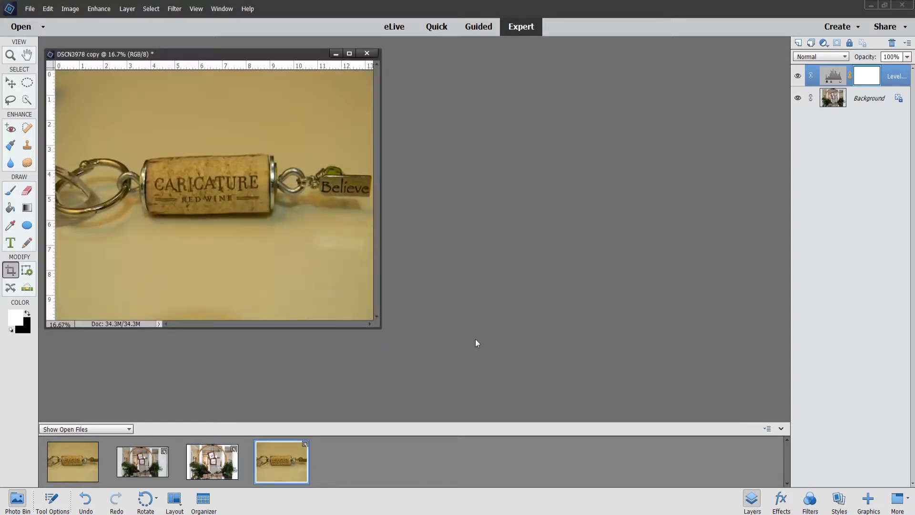
pyautogui.moveTo(257, 58); pyautogui.dragTo(491, 86)
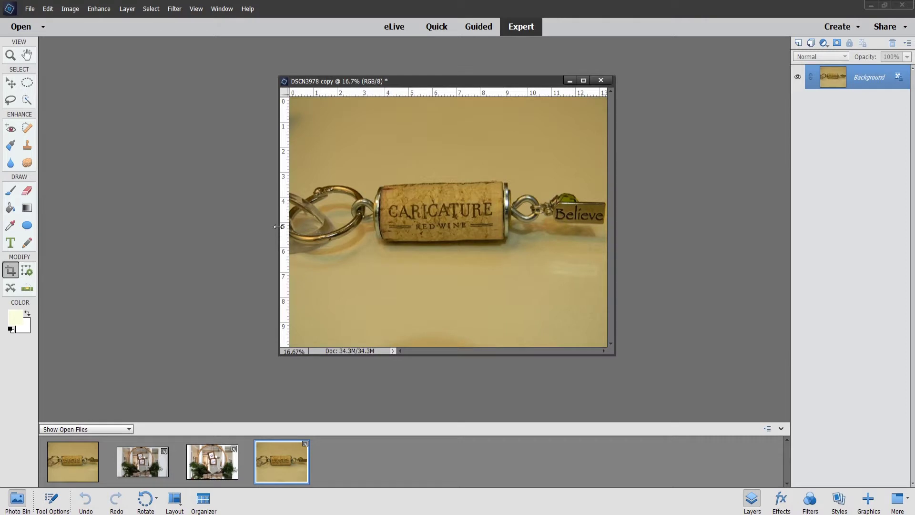
pyautogui.moveTo(278, 231); pyautogui.dragTo(76, 217)
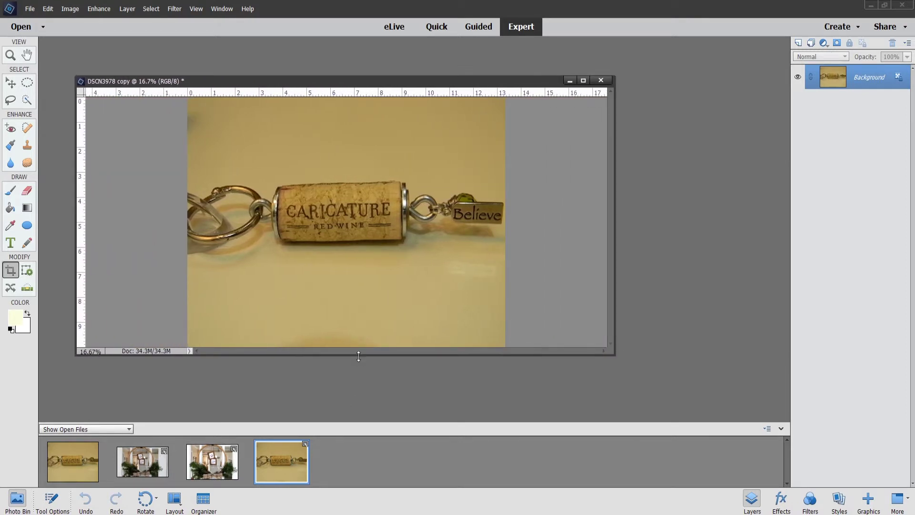
pyautogui.moveTo(358, 355); pyautogui.dragTo(363, 395)
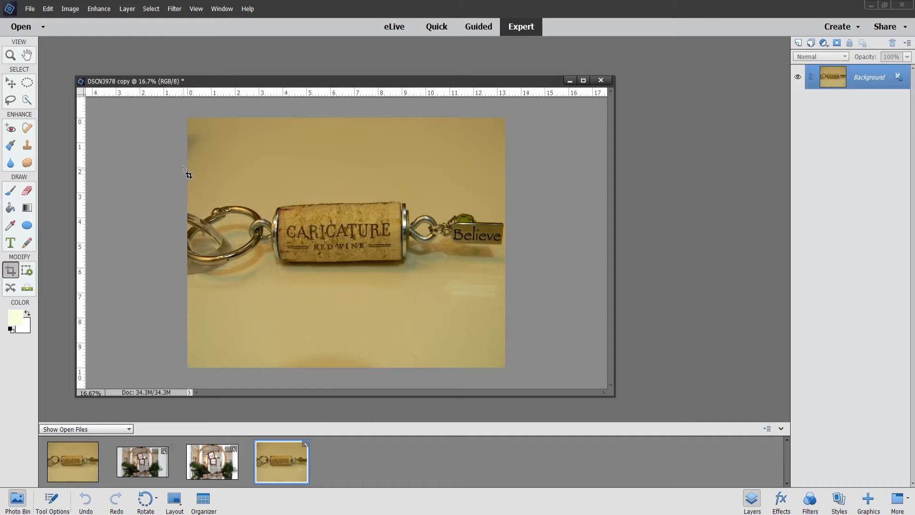
# Step: Crop the keychain copy to a horizontal band around the cork, trimming top and bottom
pyautogui.moveTo(184, 162); pyautogui.dragTo(513, 326)
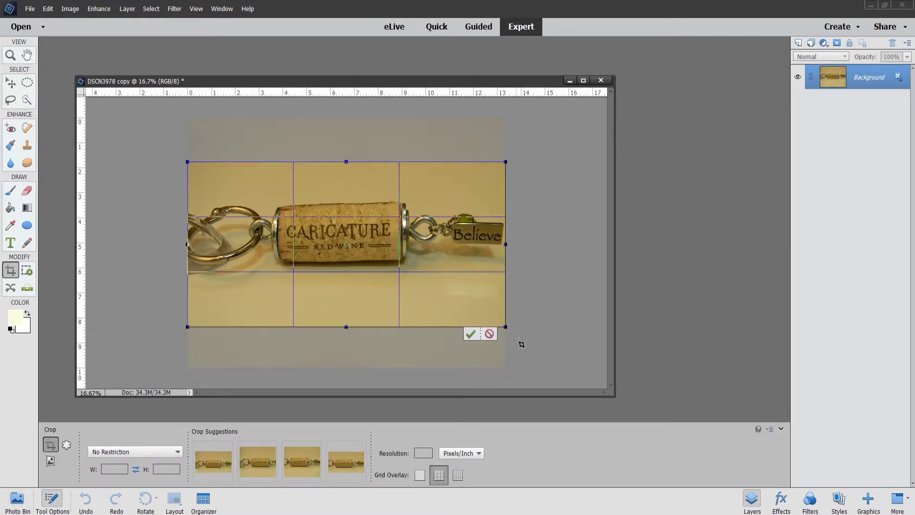
pyautogui.click(470, 334)
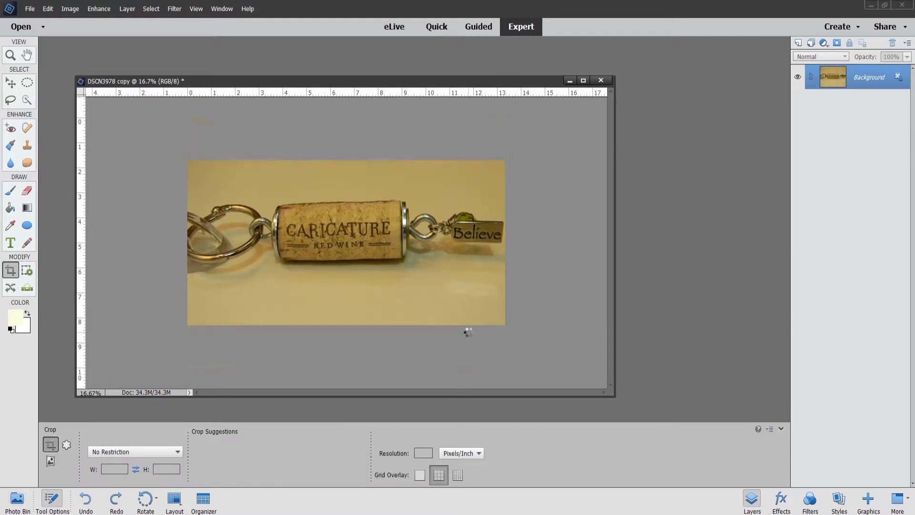
# Step: Add a Levels adjustment layer to the keychain copy with white input at 185
pyautogui.click(823, 43)
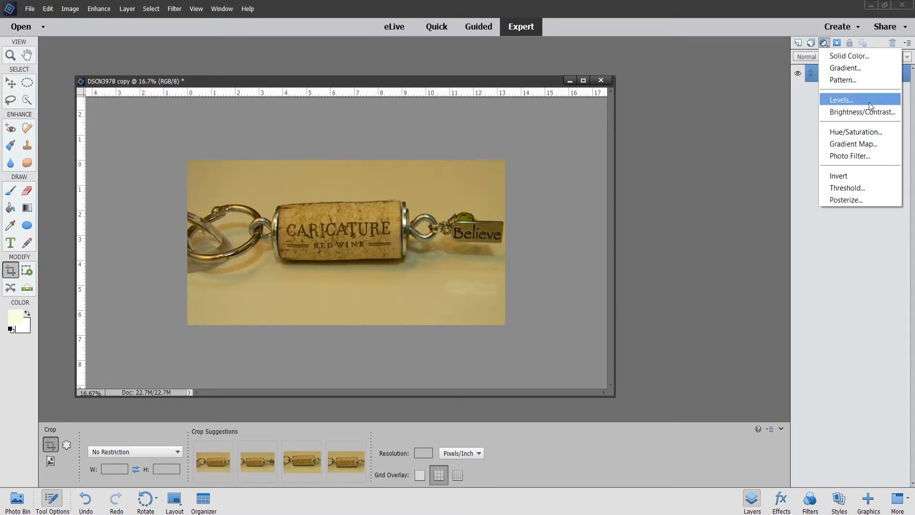
pyautogui.click(840, 101)
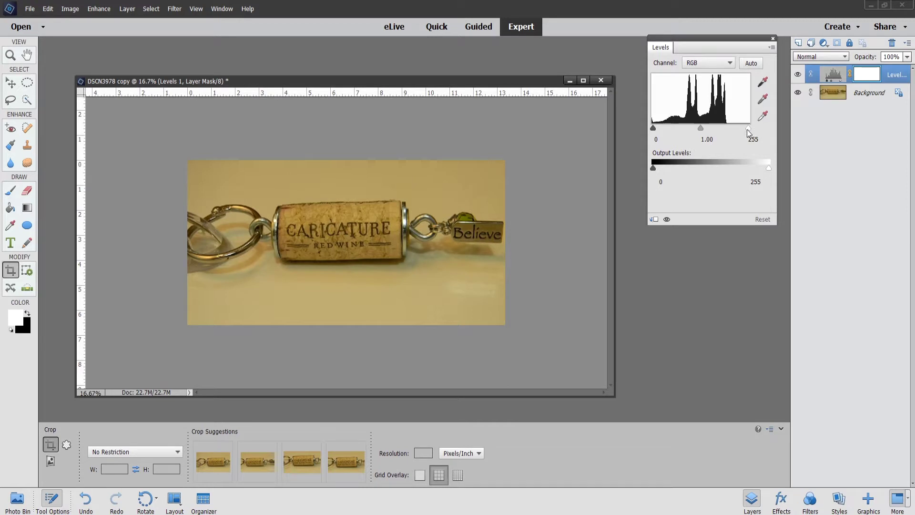
pyautogui.moveTo(746, 130); pyautogui.dragTo(722, 129)
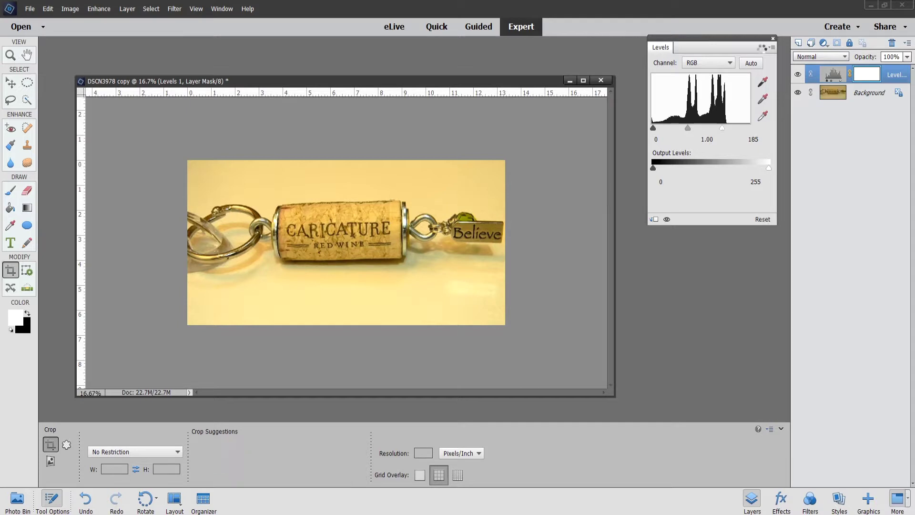
pyautogui.click(772, 38)
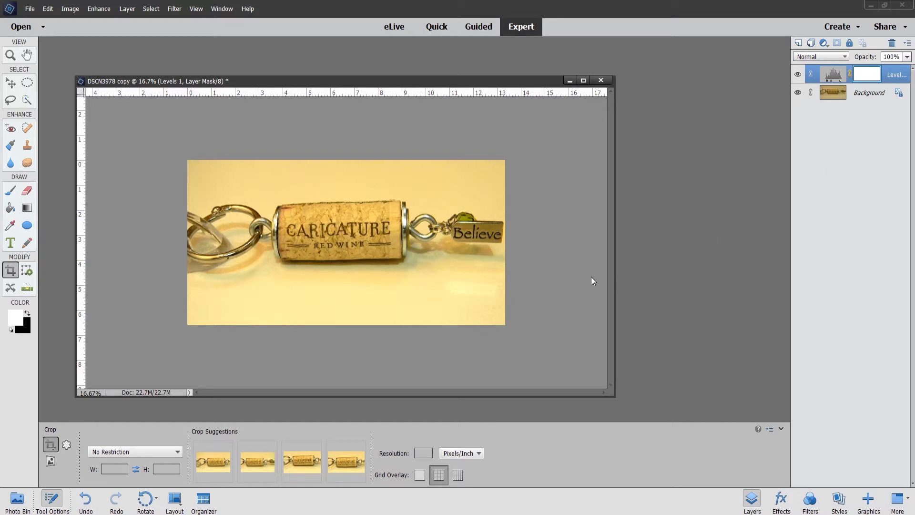
# Step: Add a Photo Filter layer using Cooling Filter (82) at 34% density
pyautogui.click(823, 43)
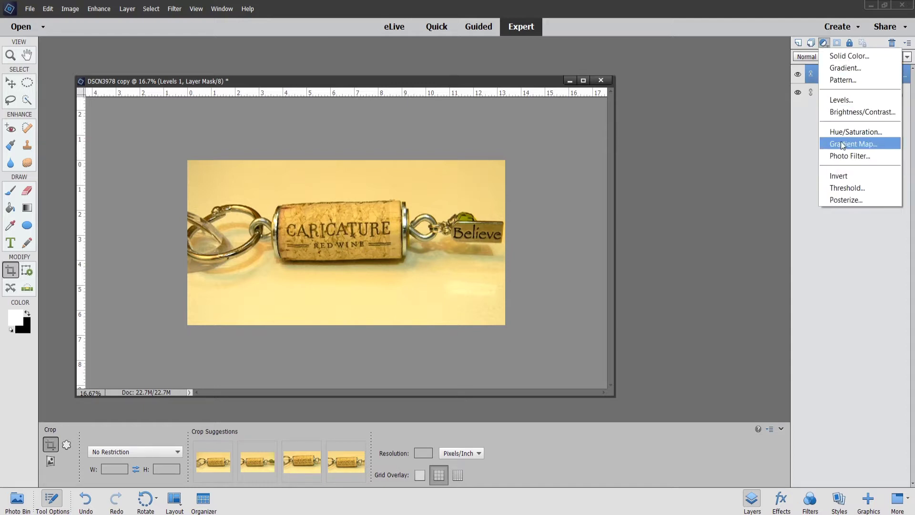
pyautogui.click(840, 158)
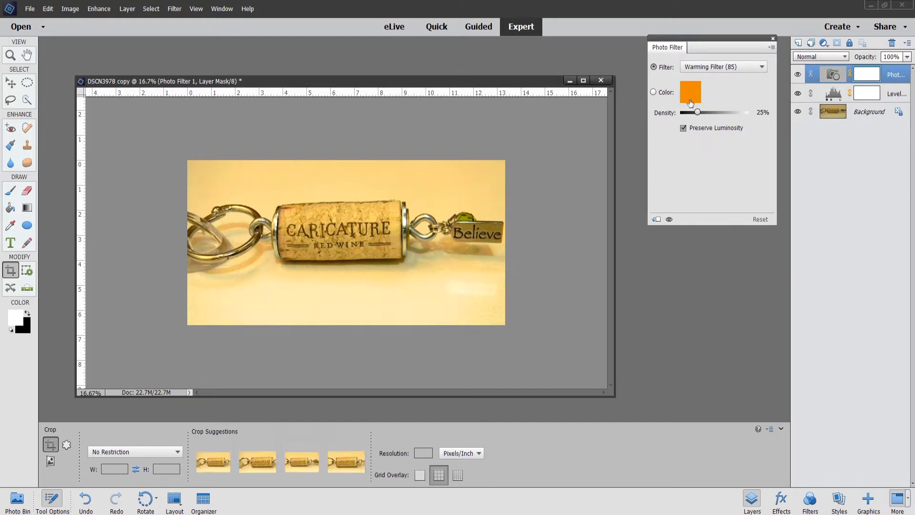
pyautogui.click(763, 68)
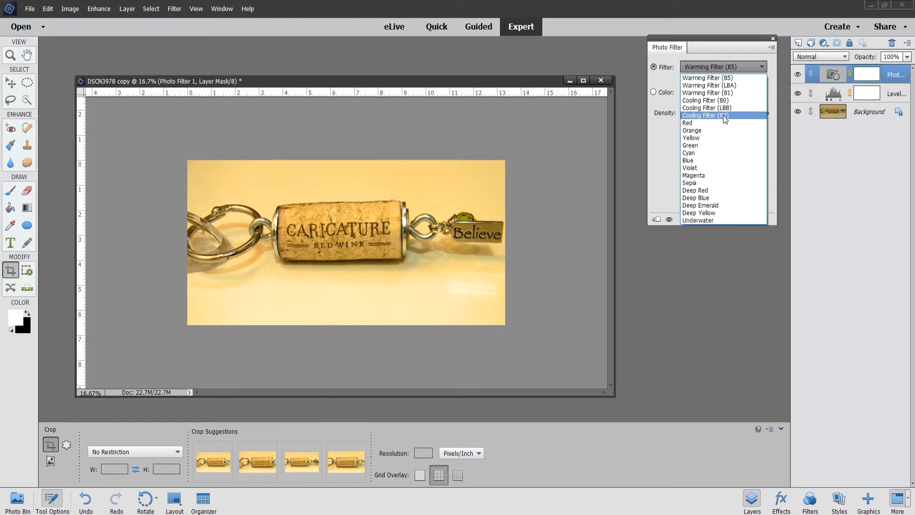
pyautogui.click(717, 116)
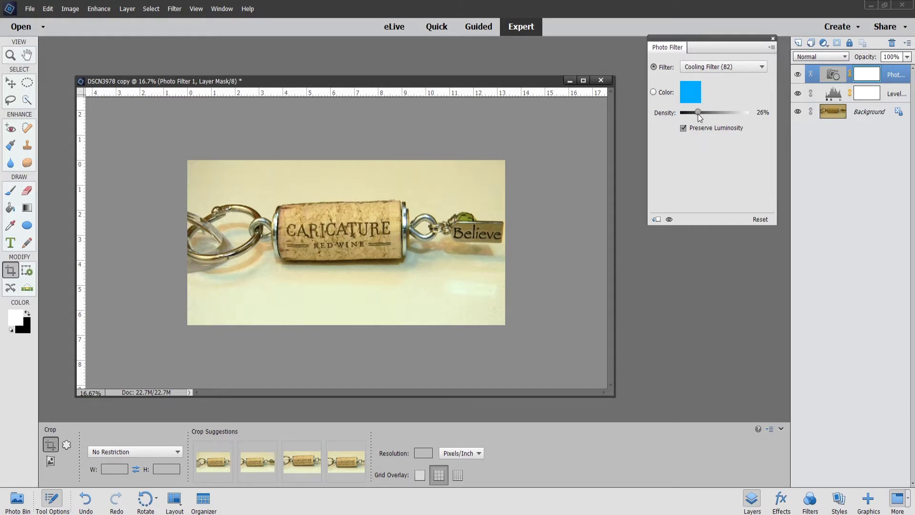
pyautogui.moveTo(706, 115); pyautogui.dragTo(717, 119)
pyautogui.moveTo(729, 124); pyautogui.dragTo(704, 127)
pyautogui.click(772, 40)
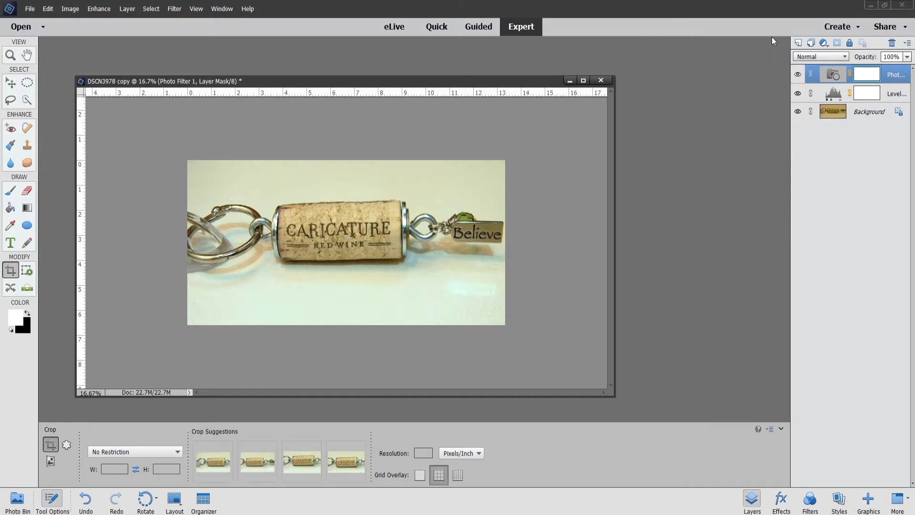
# Step: Add a second Levels adjustment layer to the keychain copy with white input at 222
pyautogui.click(824, 45)
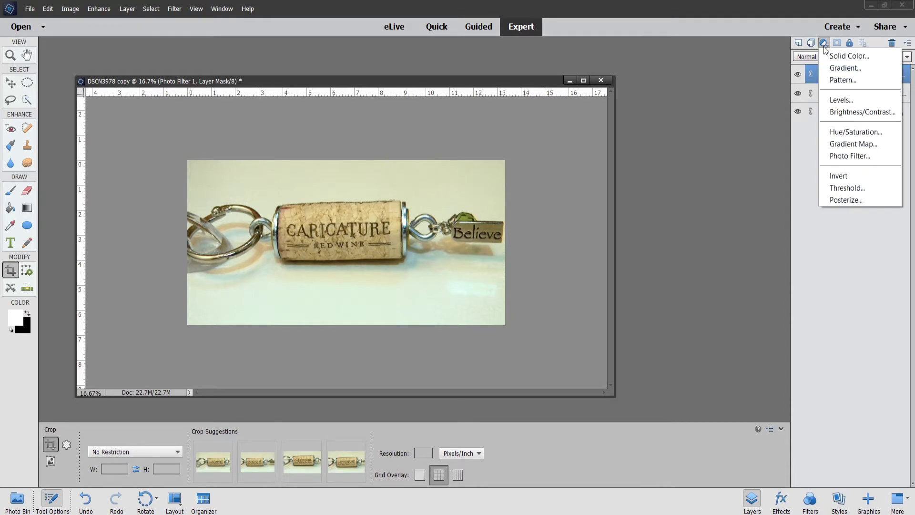
pyautogui.click(842, 101)
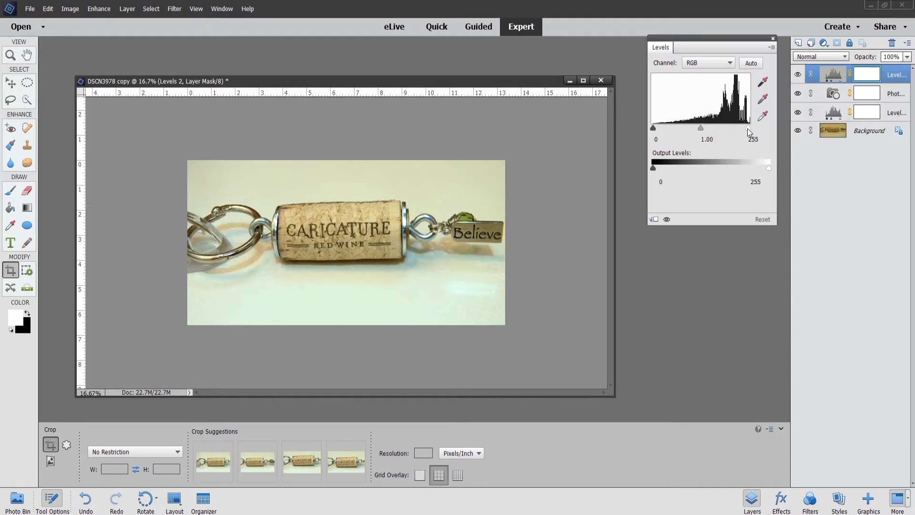
pyautogui.moveTo(747, 129); pyautogui.dragTo(735, 132)
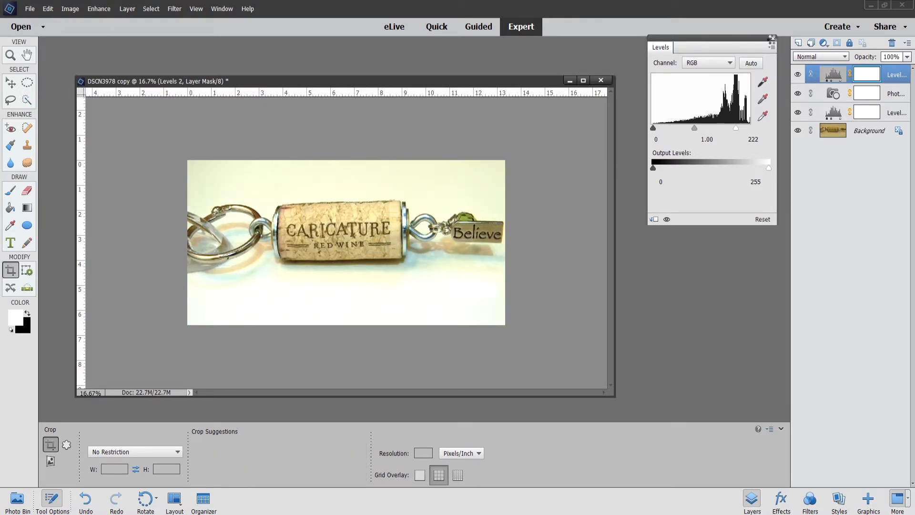
pyautogui.click(772, 37)
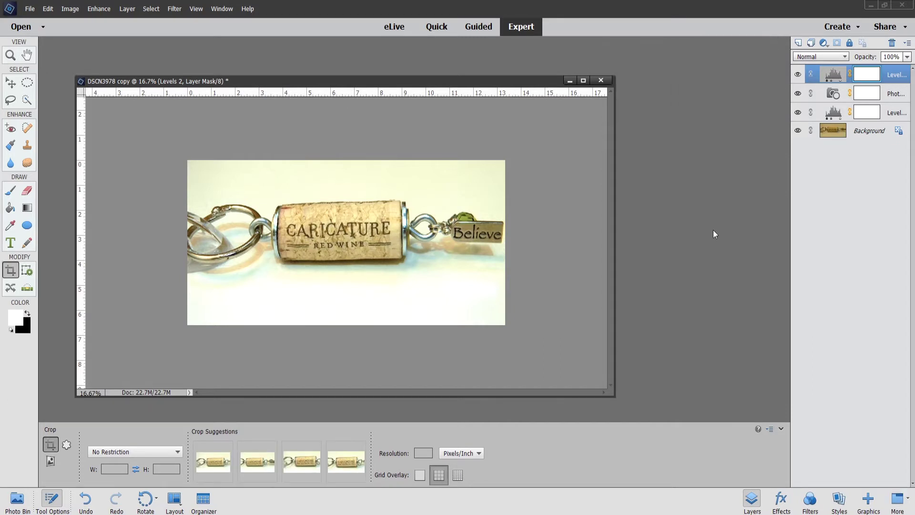
pyautogui.click(824, 43)
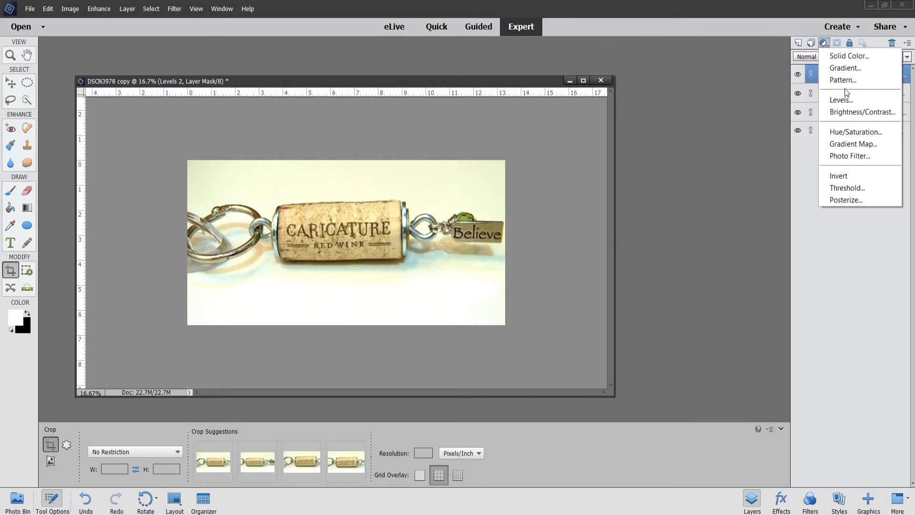
# Step: Add a second Cooling Filter (82) photo filter layer at 8% density
pyautogui.click(851, 156)
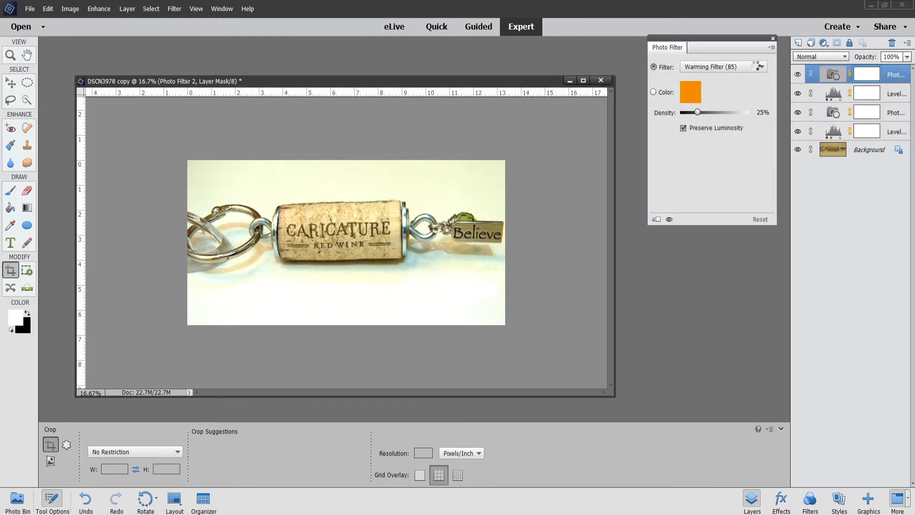
pyautogui.click(757, 66)
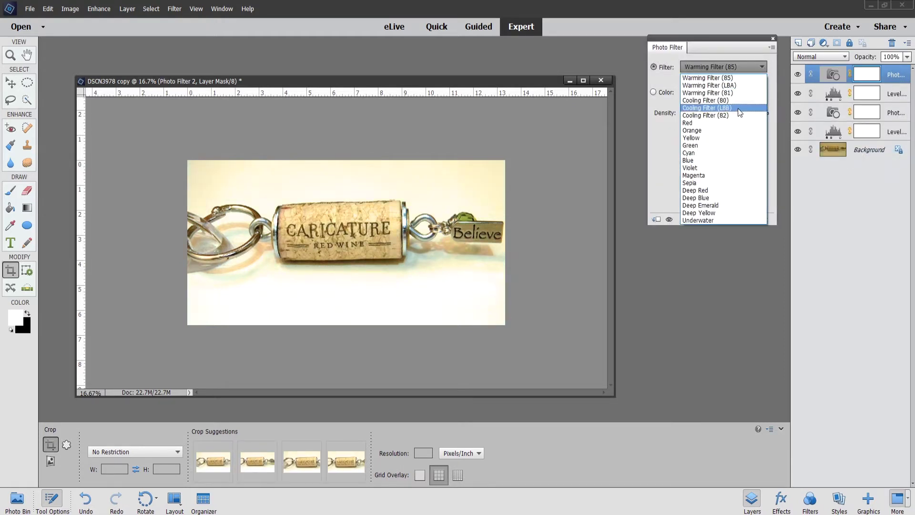
pyautogui.click(711, 115)
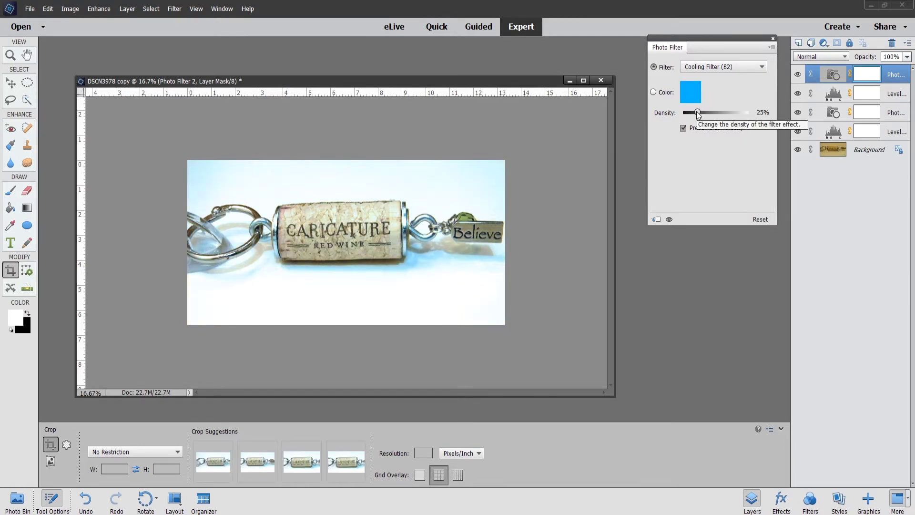
pyautogui.moveTo(697, 113); pyautogui.dragTo(695, 115)
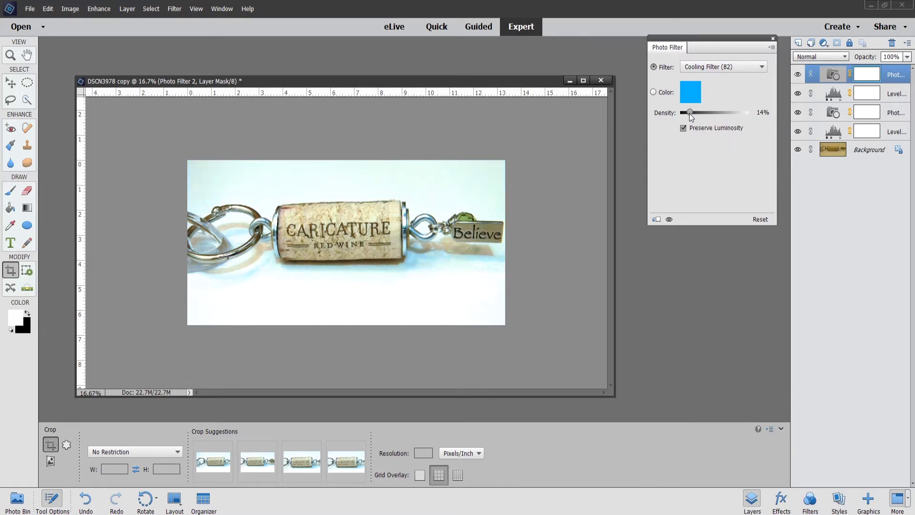
pyautogui.moveTo(687, 115); pyautogui.dragTo(686, 115)
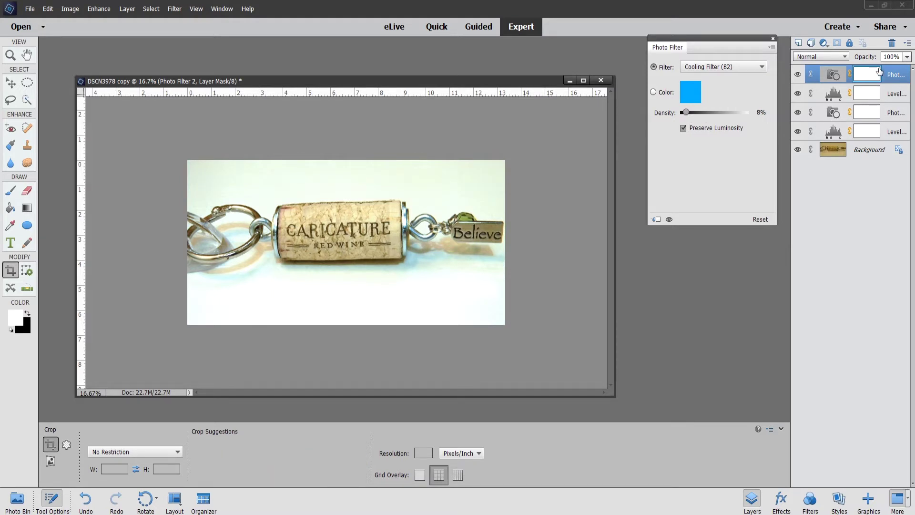
pyautogui.click(773, 38)
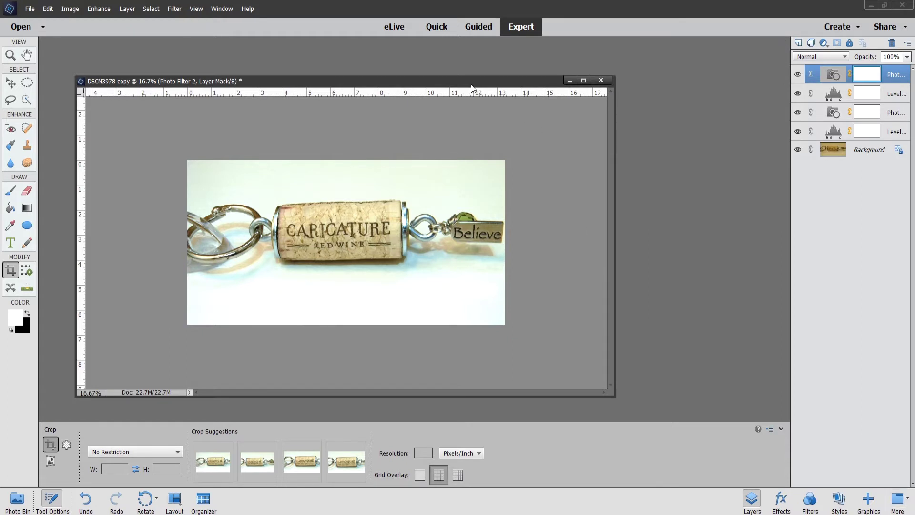
pyautogui.moveTo(477, 82); pyautogui.dragTo(600, 70)
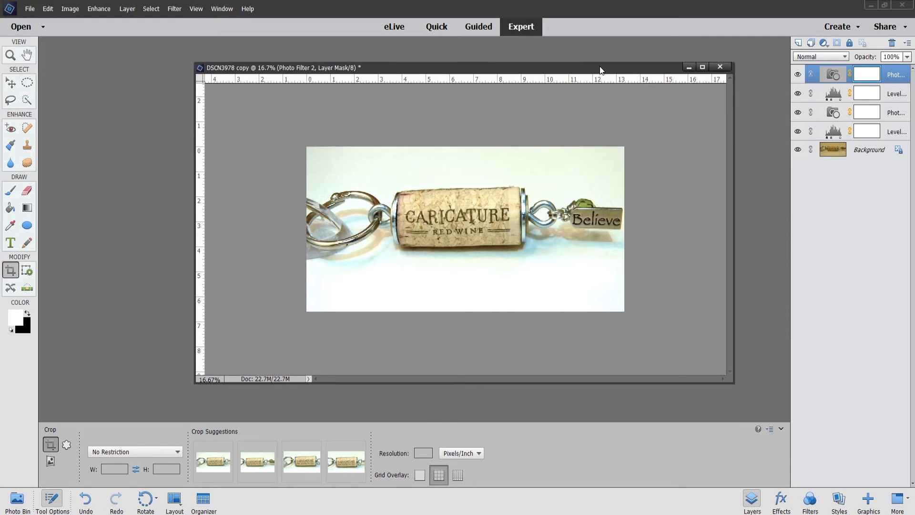
pyautogui.click(17, 499)
pyautogui.doubleClick(75, 471)
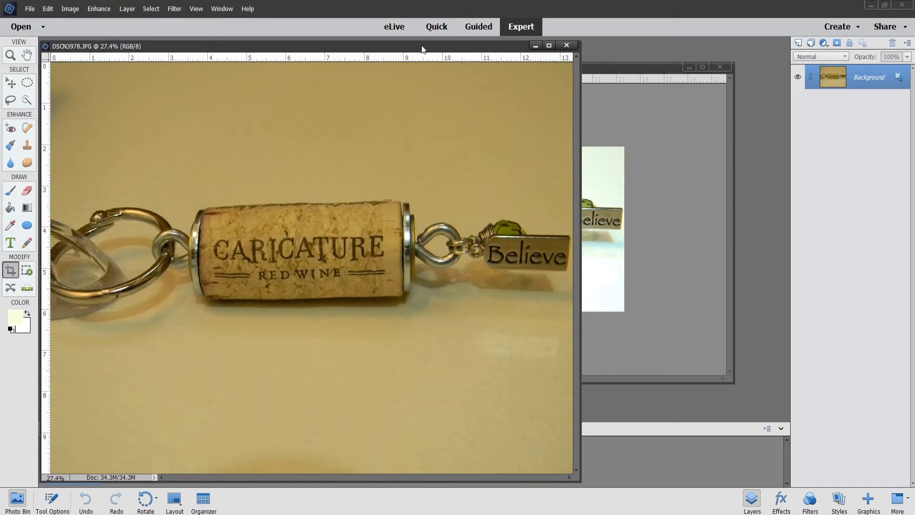
pyautogui.moveTo(578, 42); pyautogui.dragTo(273, 270)
pyautogui.moveTo(215, 260); pyautogui.dragTo(261, 102)
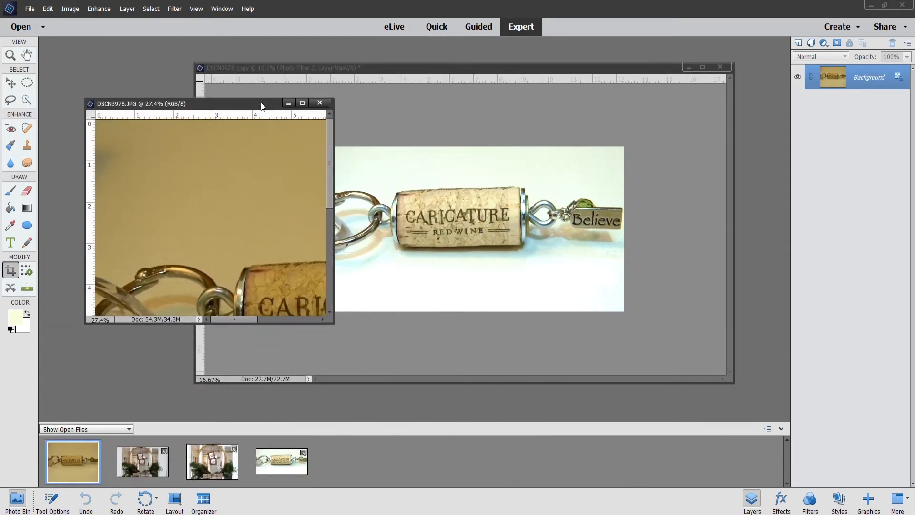
pyautogui.click(555, 68)
pyautogui.moveTo(556, 68); pyautogui.dragTo(576, 67)
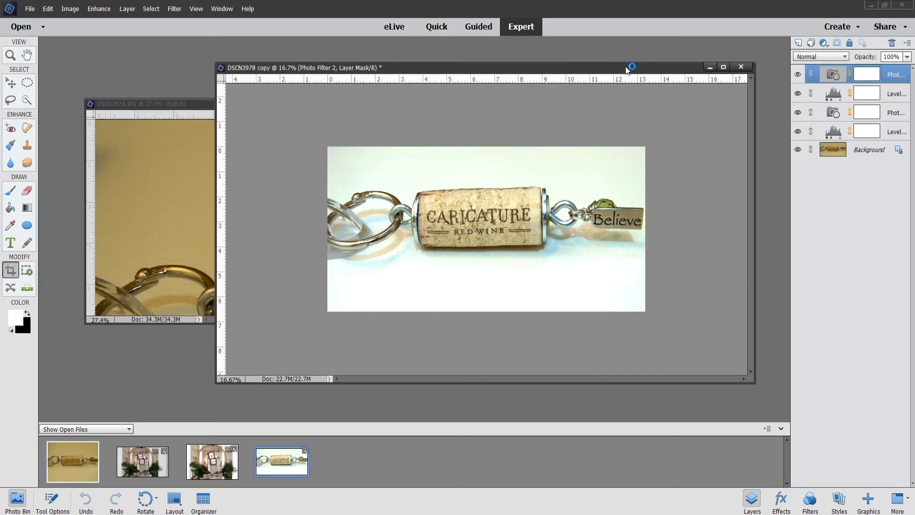
pyautogui.click(155, 174)
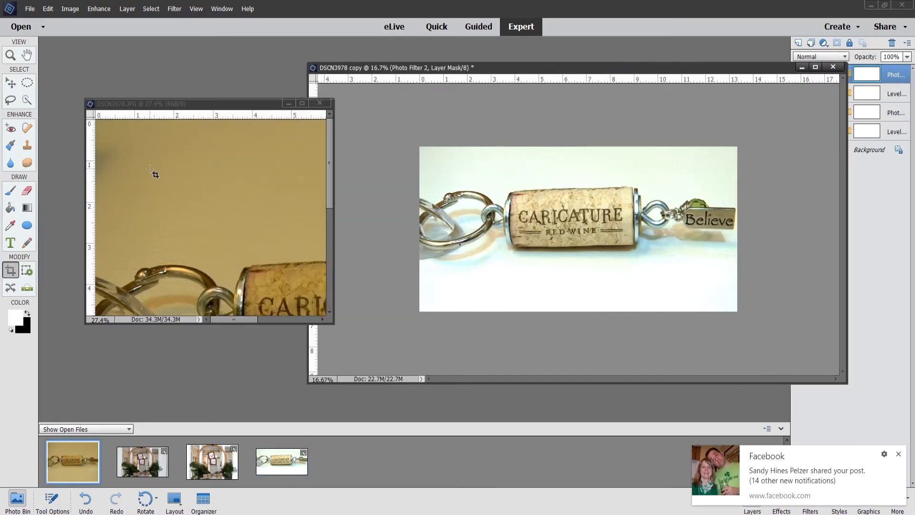
pyautogui.click(330, 170)
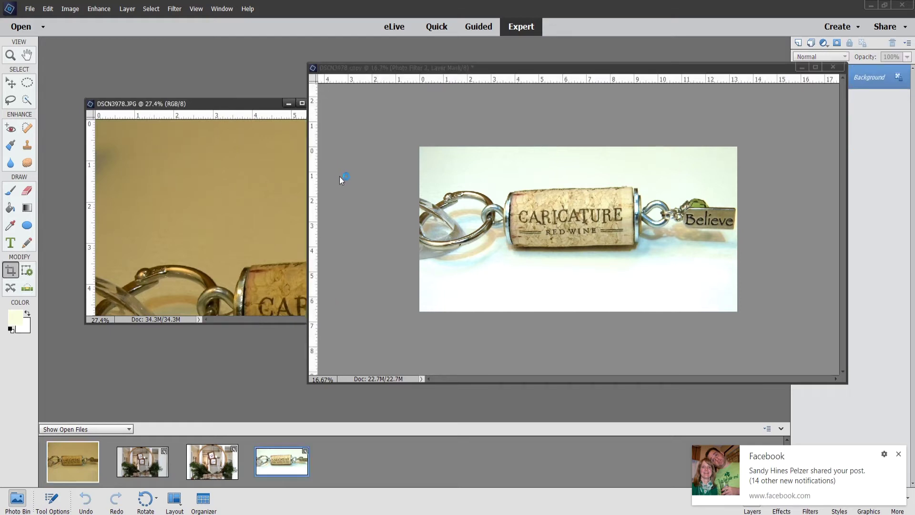
pyautogui.click(214, 115)
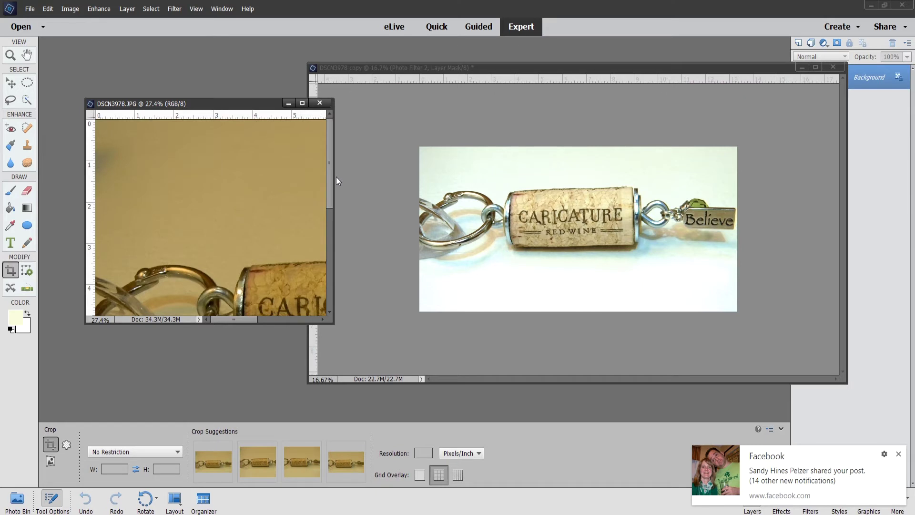
pyautogui.moveTo(333, 179); pyautogui.dragTo(477, 179)
pyautogui.scroll(-5, 326, 196)
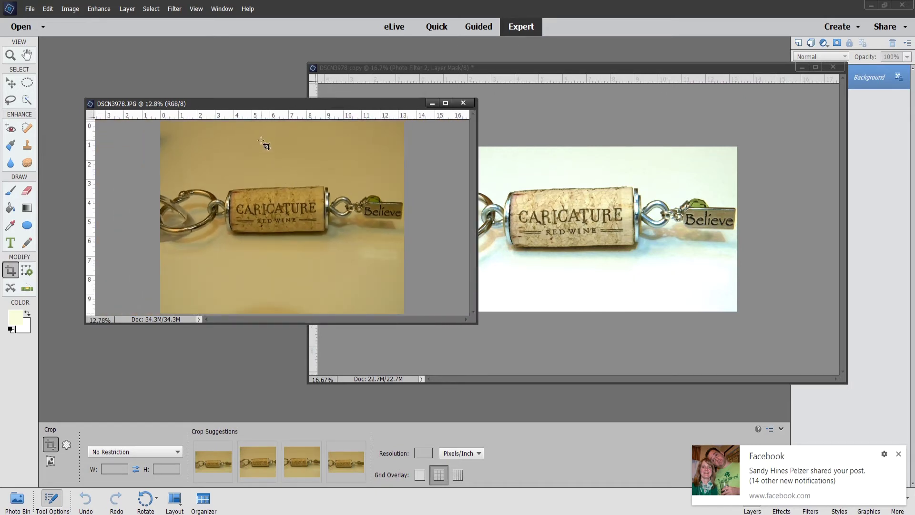
pyautogui.moveTo(270, 106); pyautogui.dragTo(216, 119)
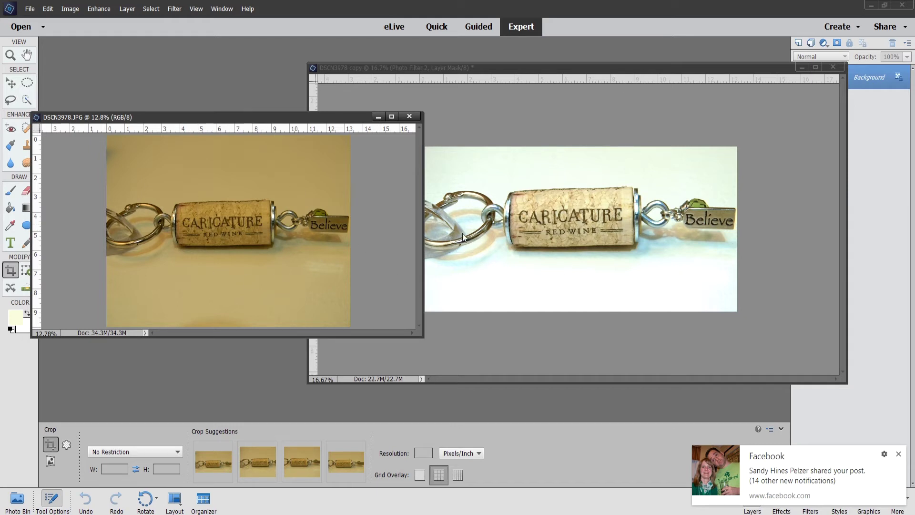
pyautogui.click(409, 116)
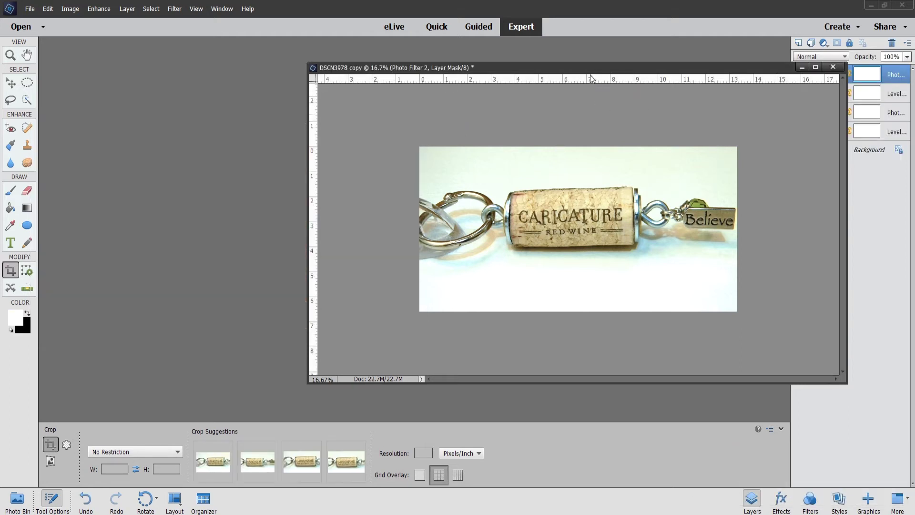
# Step: Attempt Rotate Layer 90° Right, dismiss the resulting error, and switch to the Move tool
pyautogui.moveTo(592, 67); pyautogui.dragTo(424, 72)
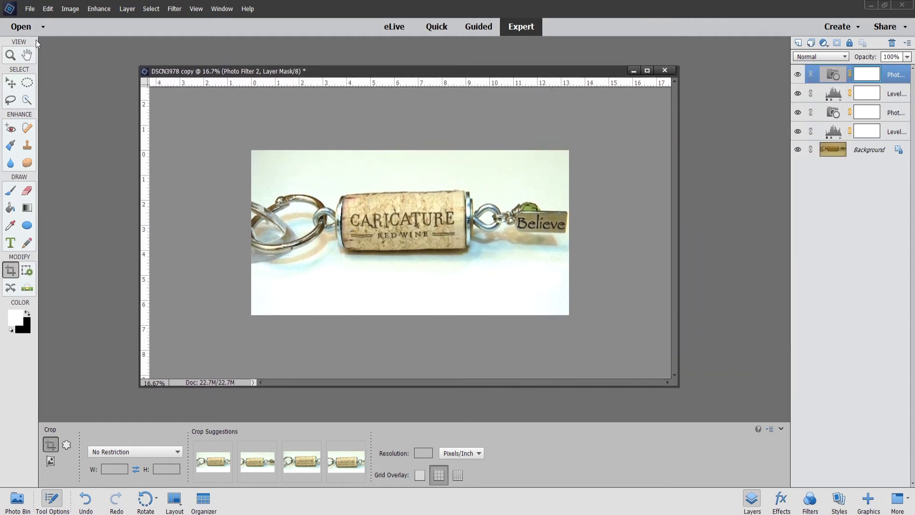
pyautogui.click(73, 10)
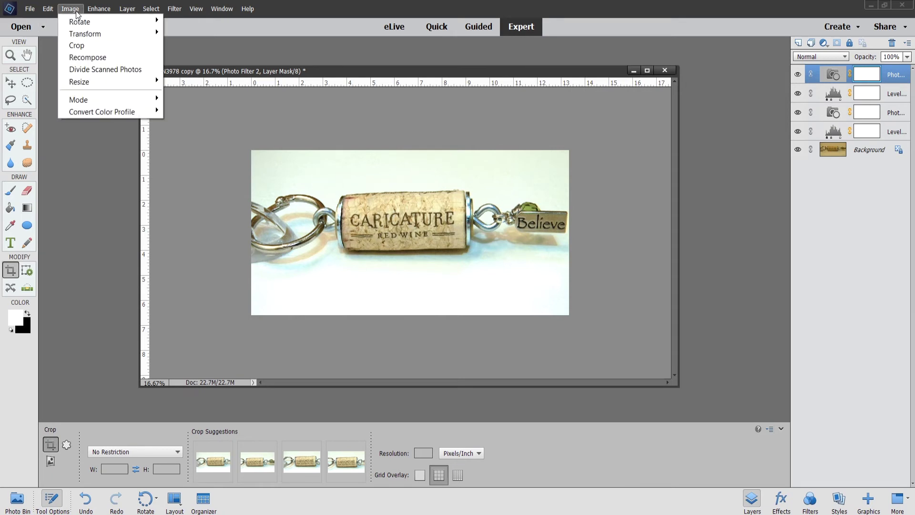
pyautogui.moveTo(79, 22)
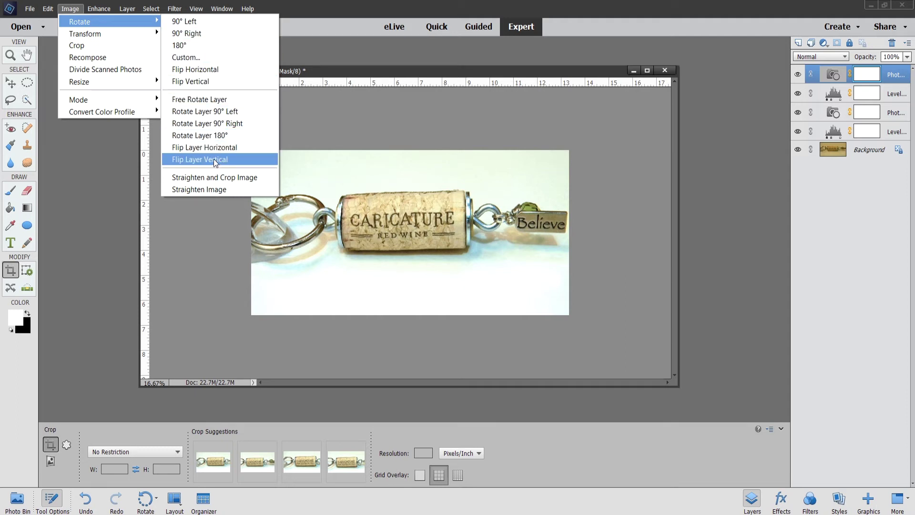
pyautogui.click(210, 124)
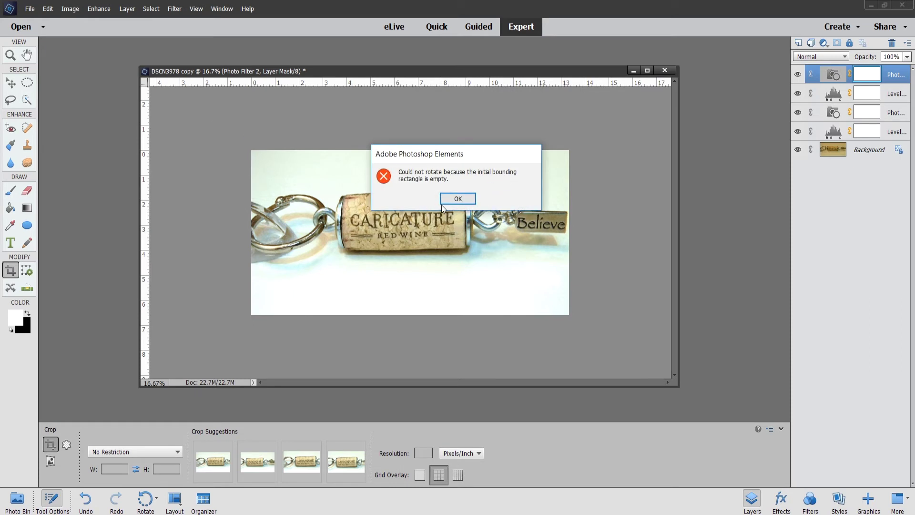
pyautogui.click(458, 199)
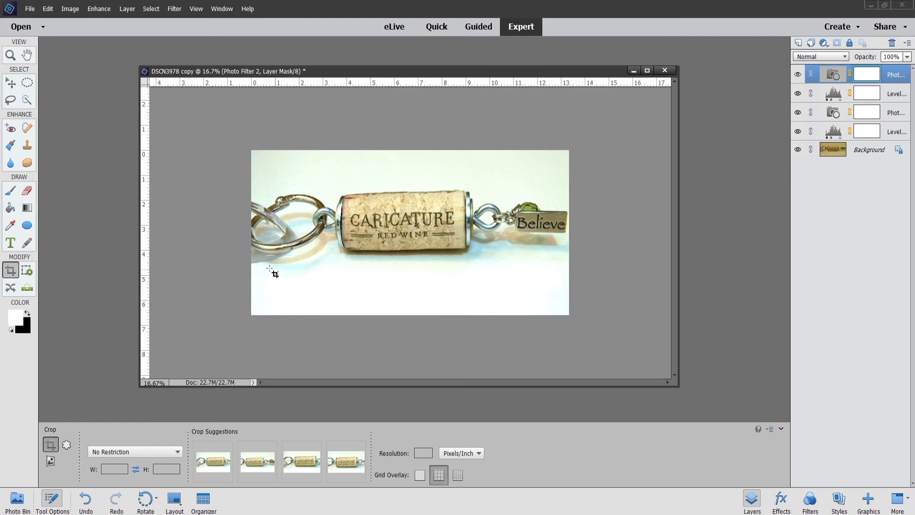
pyautogui.click(10, 82)
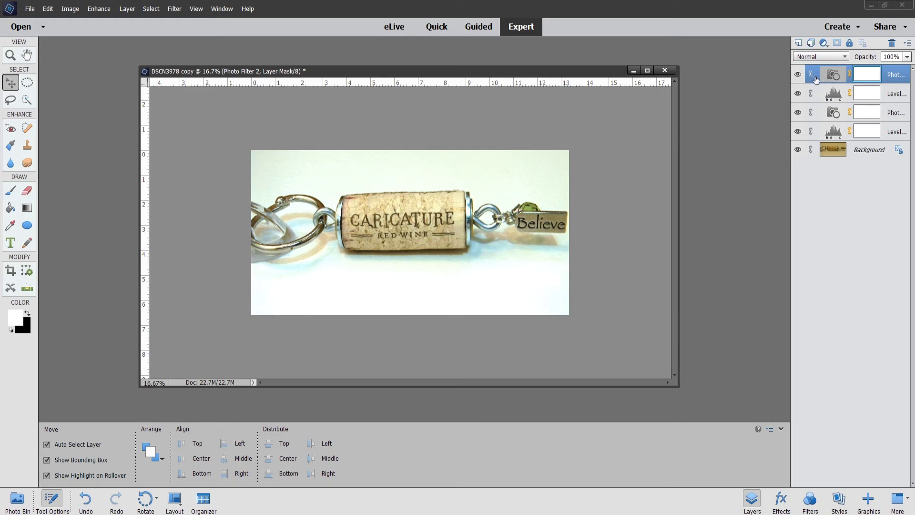
# Step: Select all five layers and merge them into one Background layer
pyautogui.keyDown('shift'); pyautogui.click(820, 151); pyautogui.keyUp('shift')
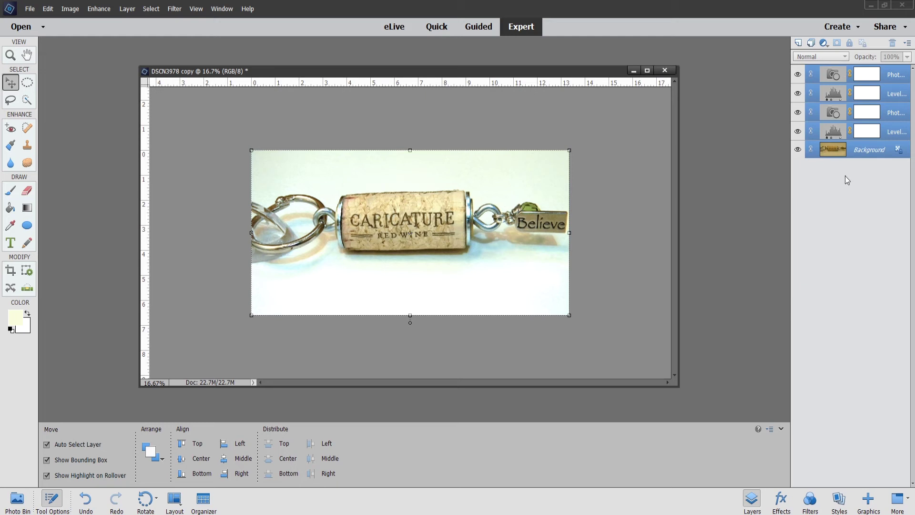
pyautogui.rightClick(848, 147)
pyautogui.click(846, 205)
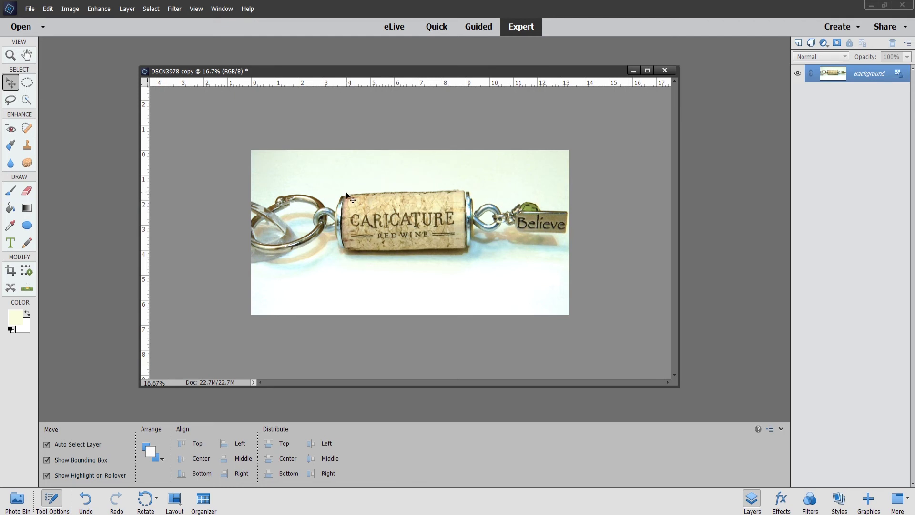
# Step: Rotate the whole image 90° right so the keychain stands in portrait orientation
pyautogui.click(70, 8)
pyautogui.moveTo(95, 21)
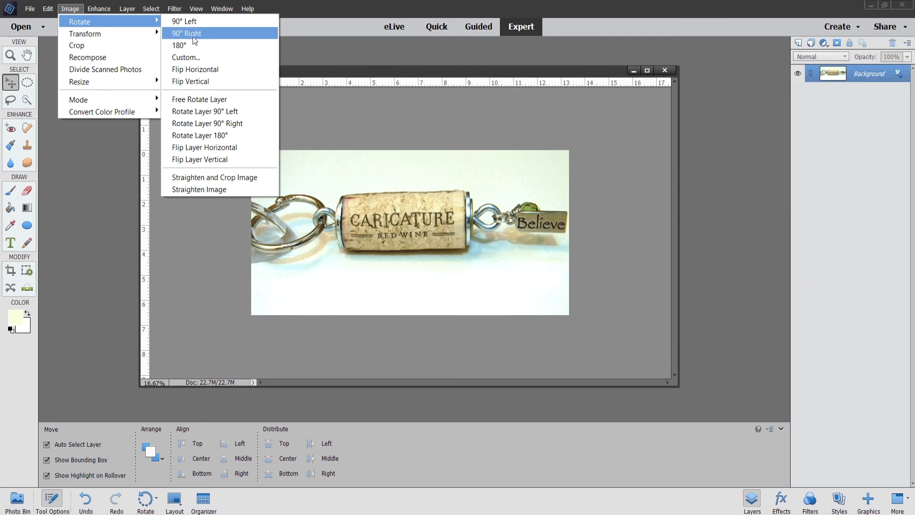
pyautogui.click(197, 34)
pyautogui.scroll(-2, 371, 167)
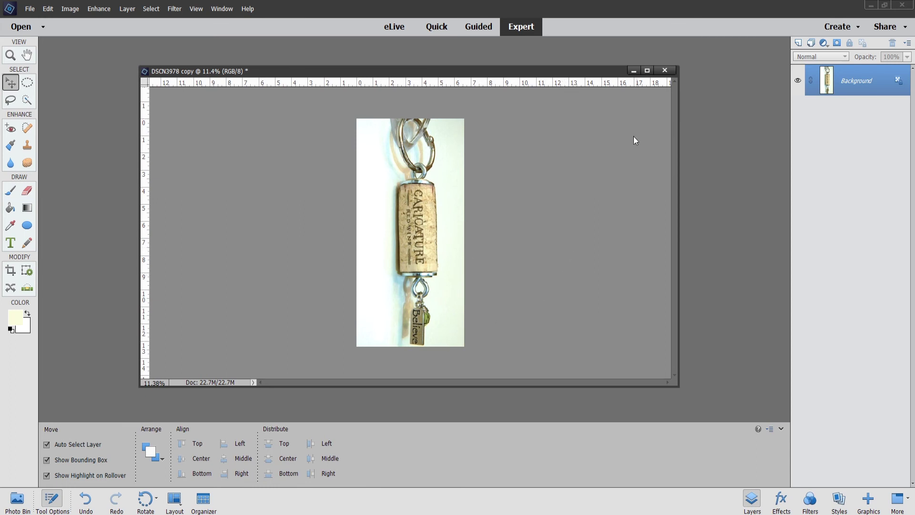
pyautogui.click(29, 9)
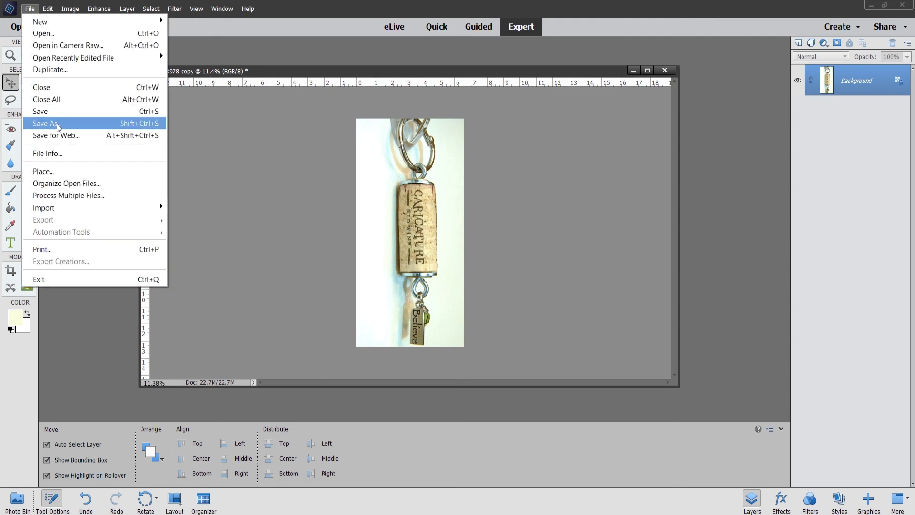
pyautogui.click(52, 125)
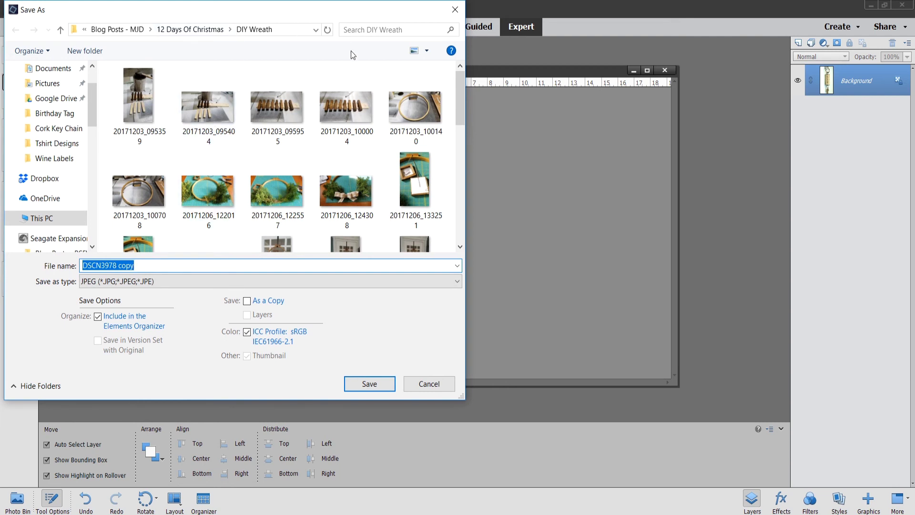
pyautogui.click(455, 10)
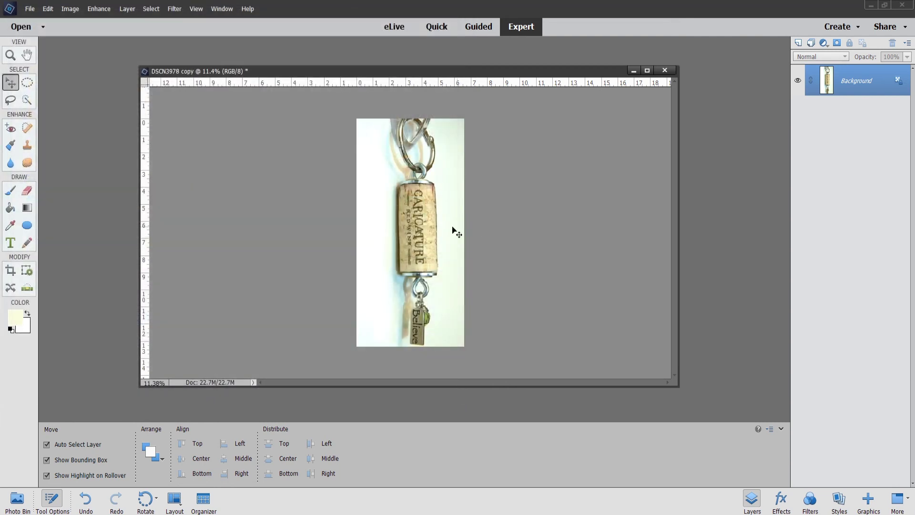